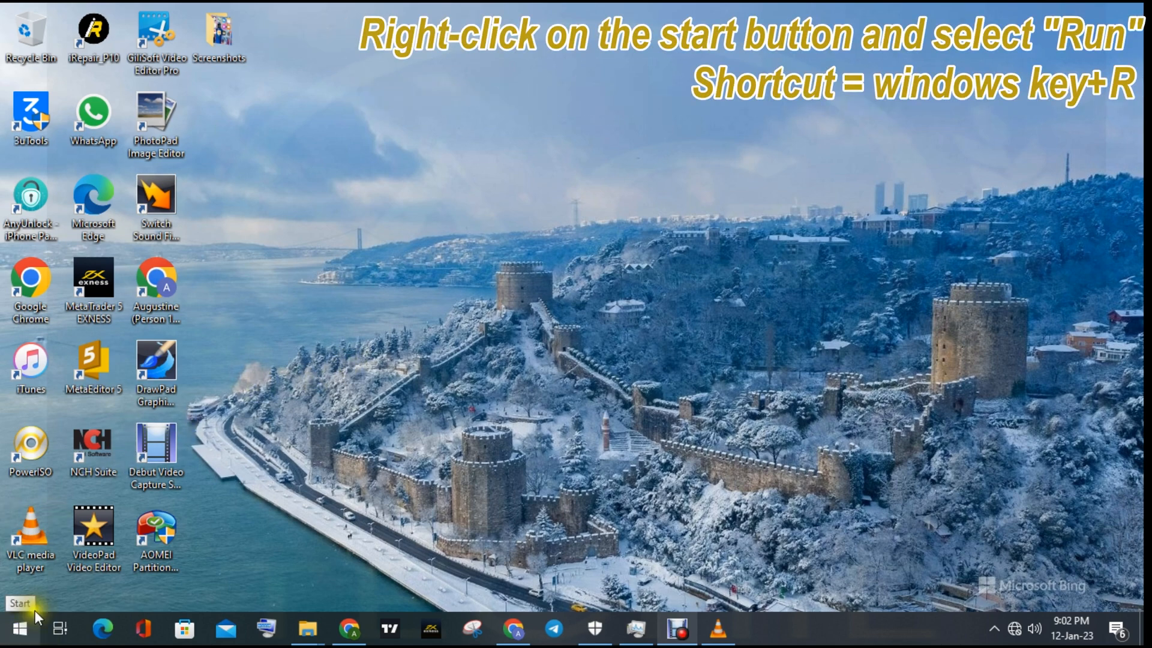
- Open the Windows Services console by running services.msc
{"action": "right_click", "coordinate": [19, 629]}
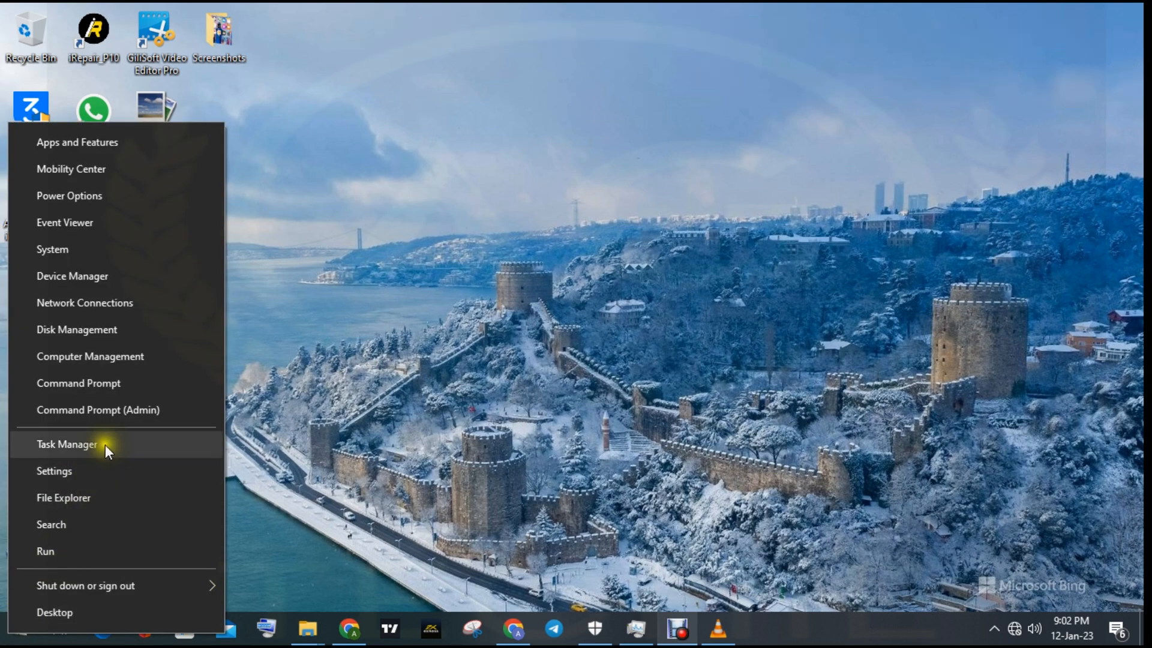
{"action": "left_click", "coordinate": [61, 546]}
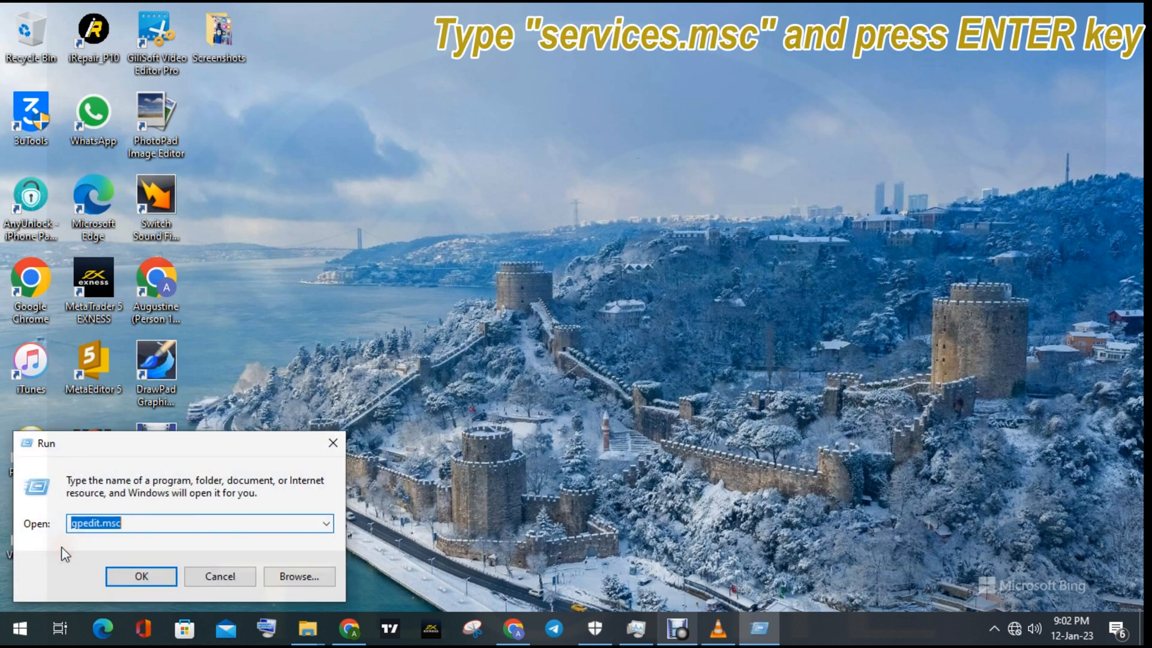
{"action": "left_click", "coordinate": [127, 522]}
{"action": "left_click_drag", "start_coordinate": [128, 522], "coordinate": [63, 522]}
{"action": "type", "text": "servi"}
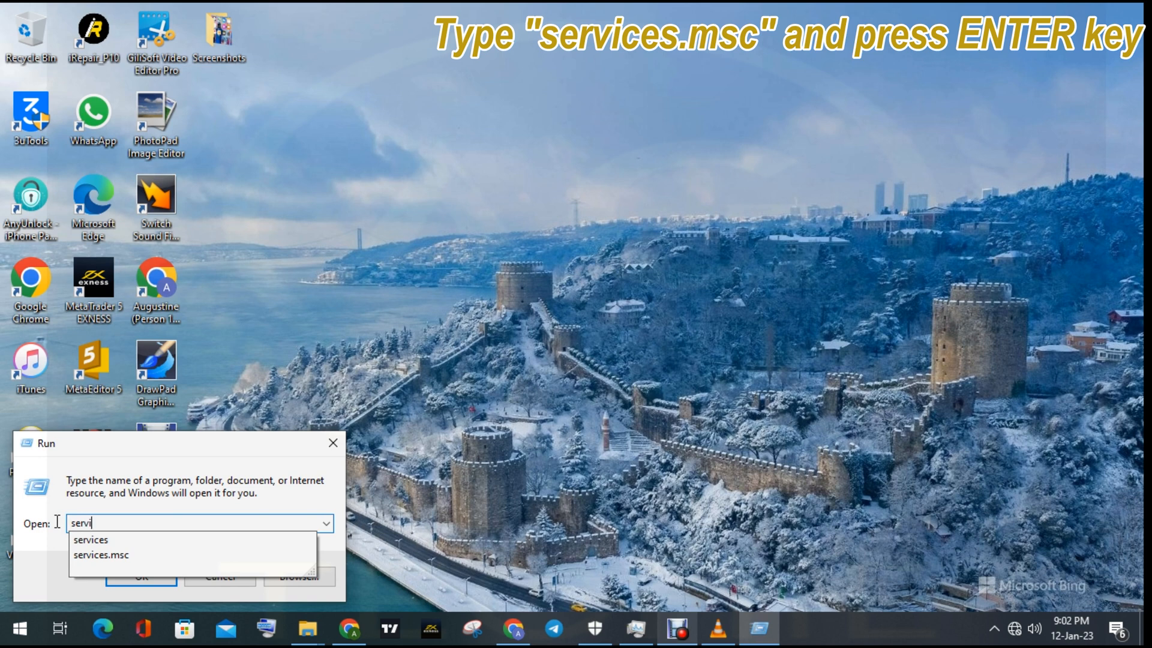
{"action": "type", "text": "ces.msc"}
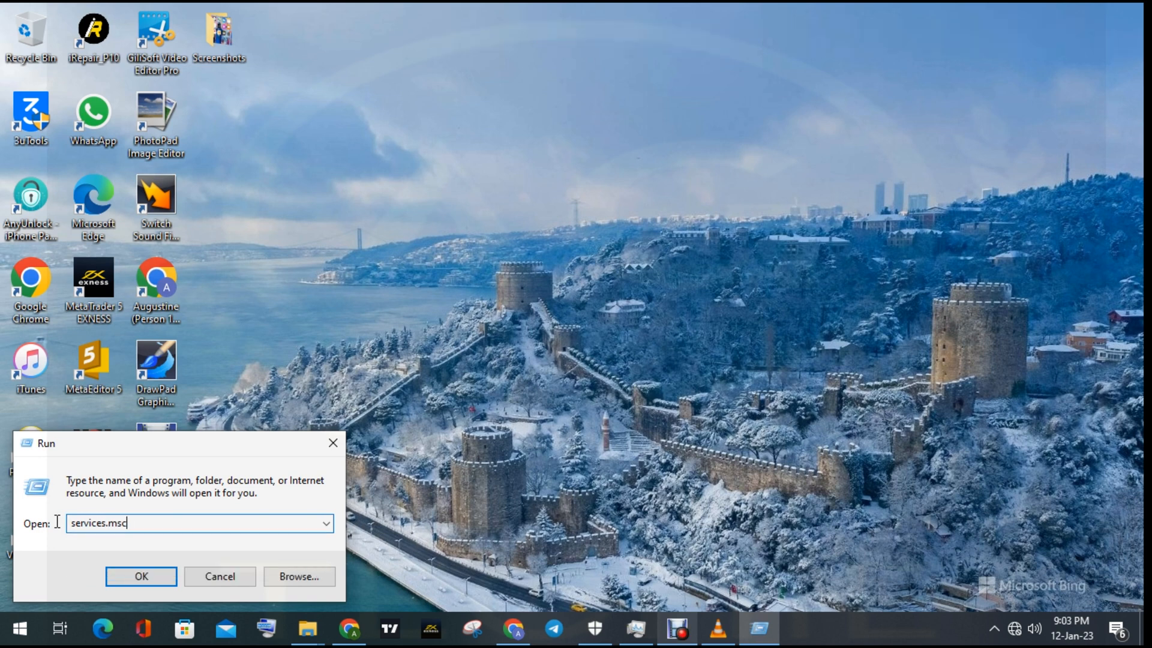
{"action": "key", "text": "Return"}
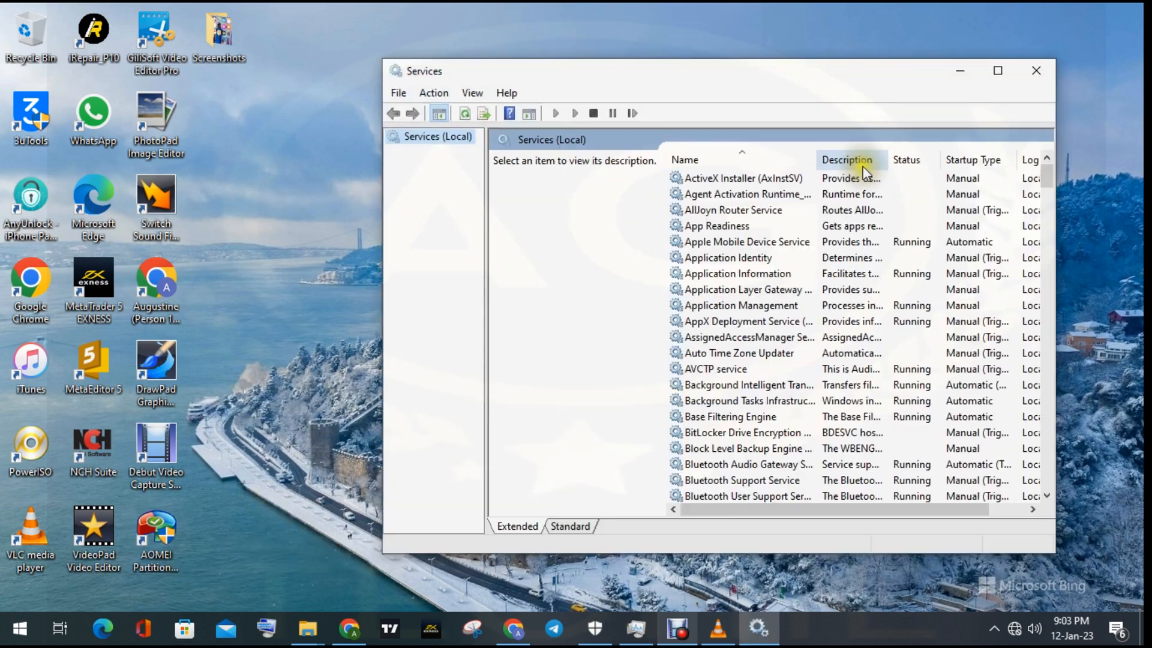
- Set the Background Intelligent Transfer Service's startup type to Automatic, apply the change and close its properties
{"action": "scroll", "coordinate": [729, 228], "scroll_direction": "down", "scroll_amount": 3}
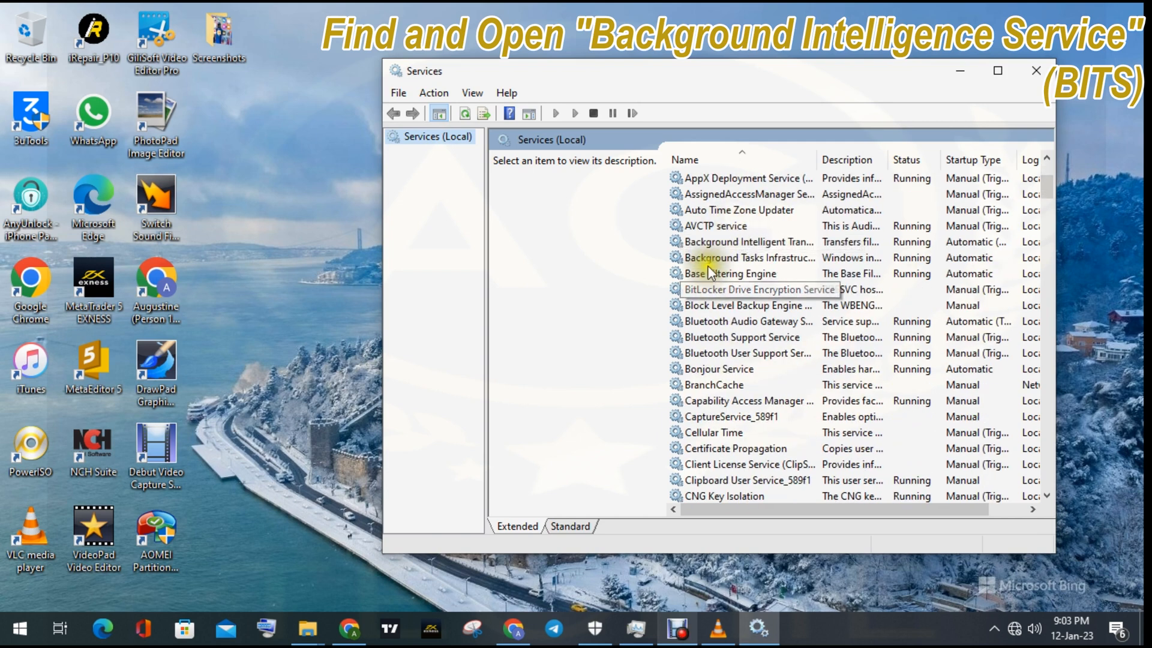
{"action": "left_click", "coordinate": [725, 243]}
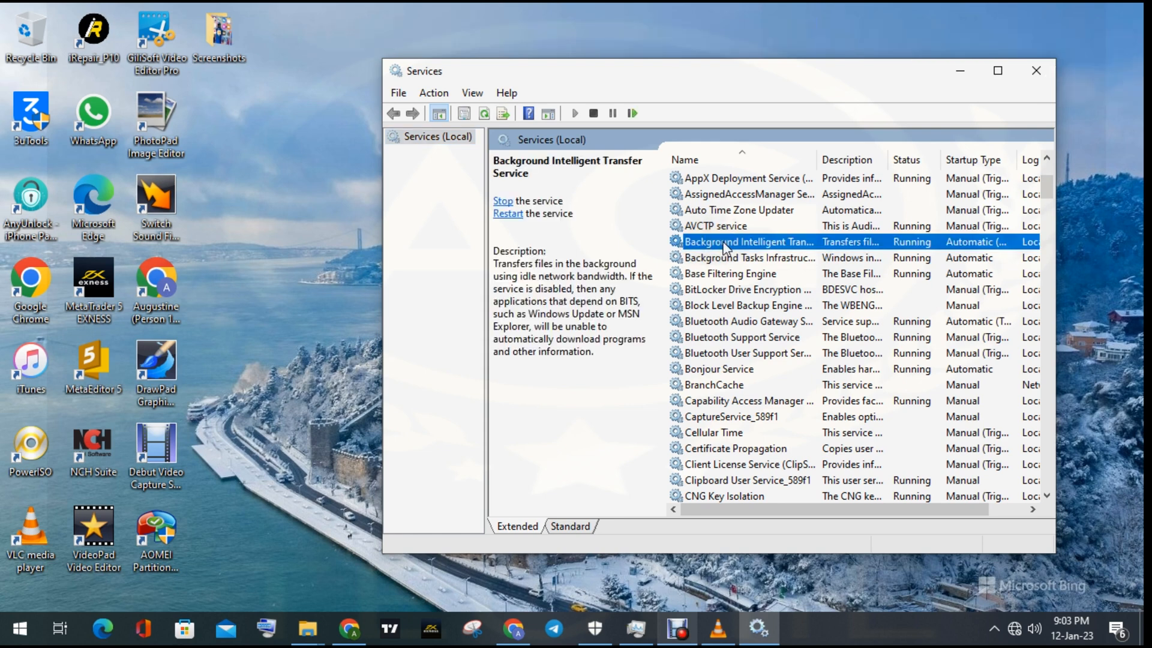
{"action": "double_click", "coordinate": [725, 243]}
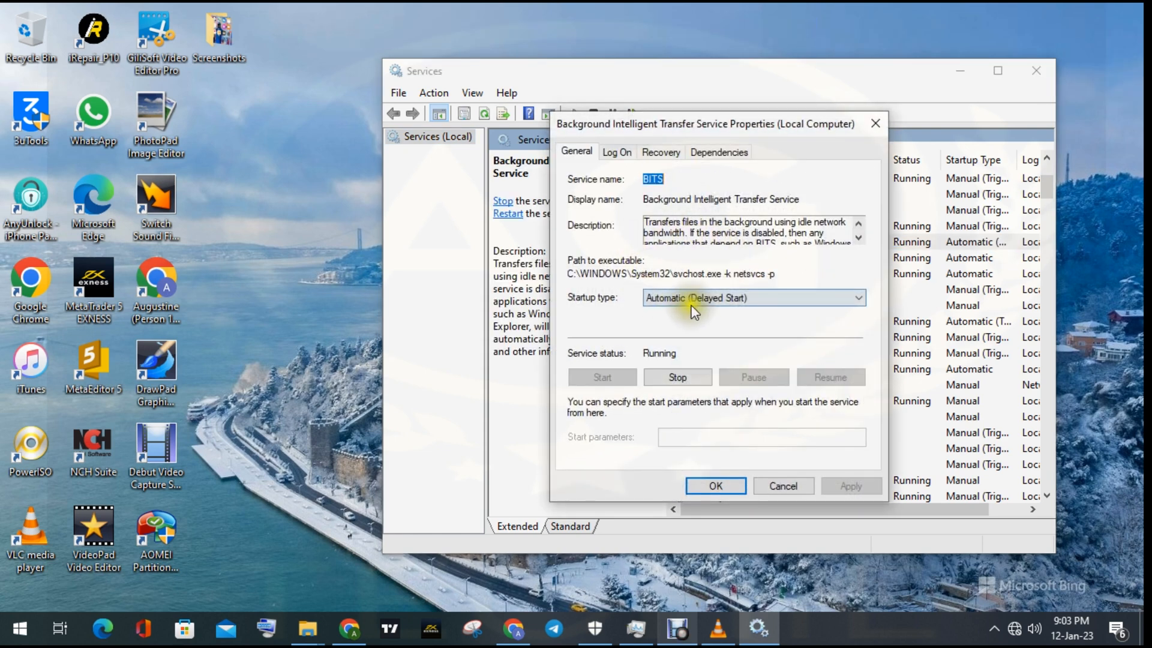
{"action": "left_click", "coordinate": [737, 299]}
{"action": "left_click", "coordinate": [665, 325]}
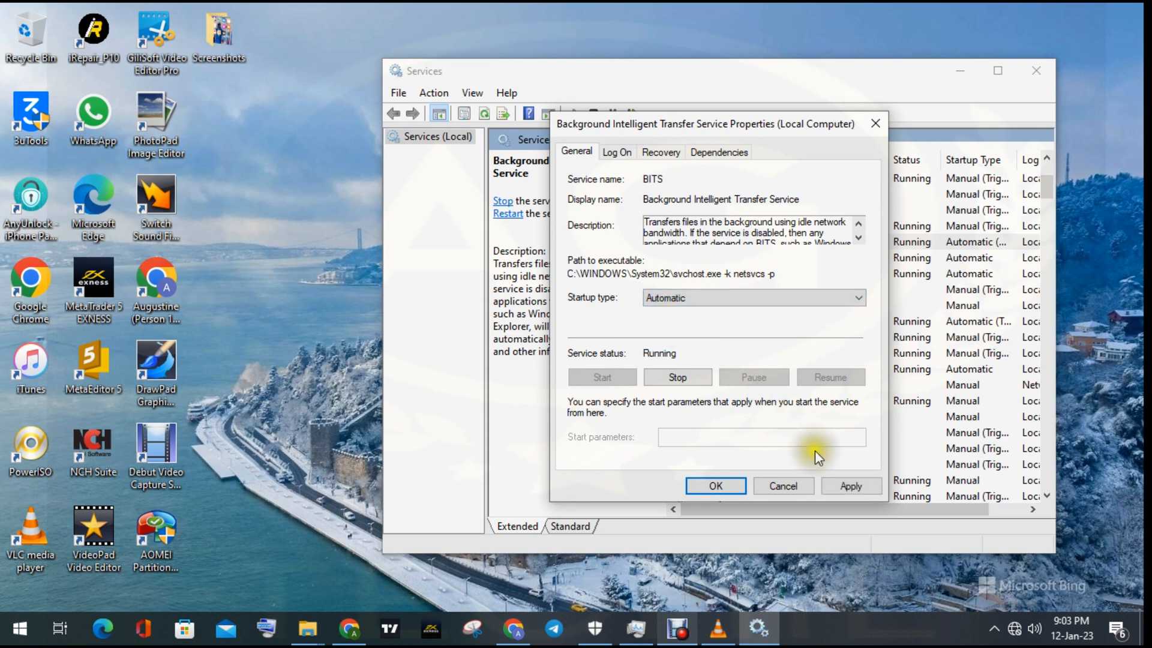
{"action": "left_click", "coordinate": [853, 485]}
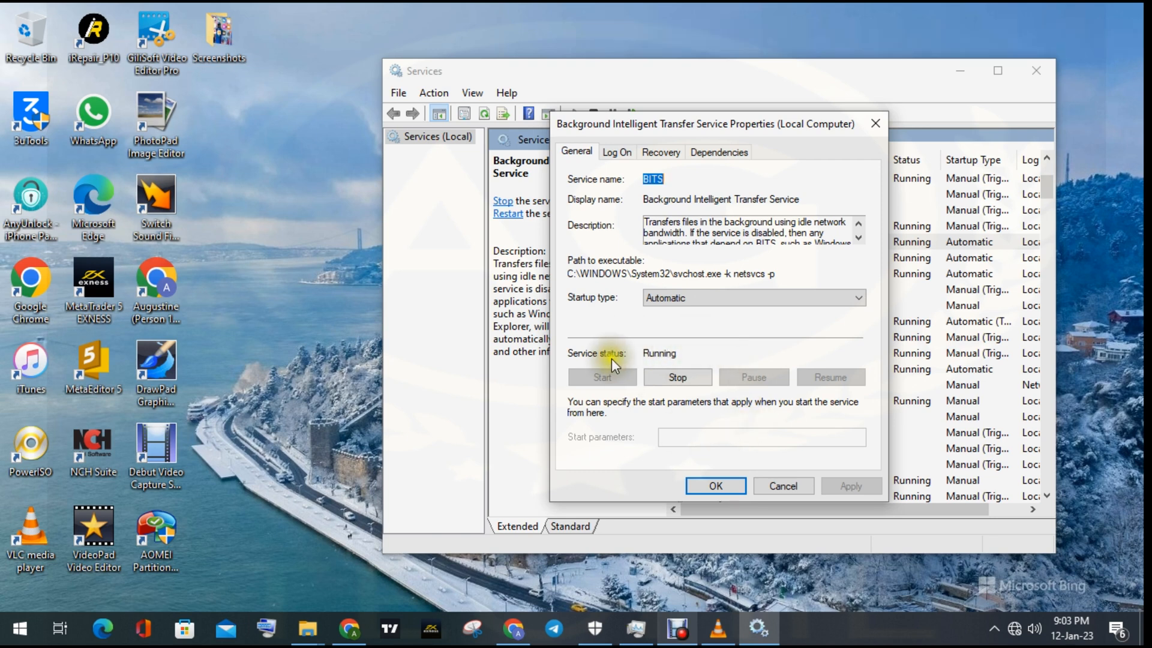
{"action": "left_click", "coordinate": [731, 487]}
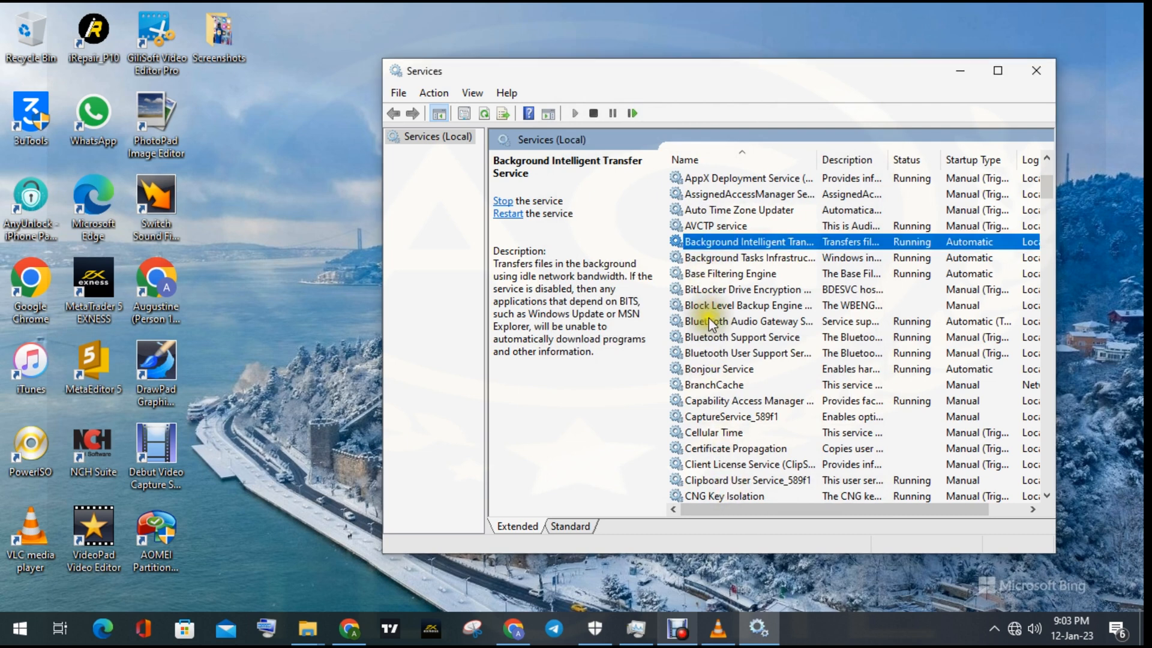
- Maximize the Services window and check the startup type and service status in the Cryptographic Services properties
{"action": "scroll", "coordinate": [712, 327], "scroll_direction": "down", "scroll_amount": 5}
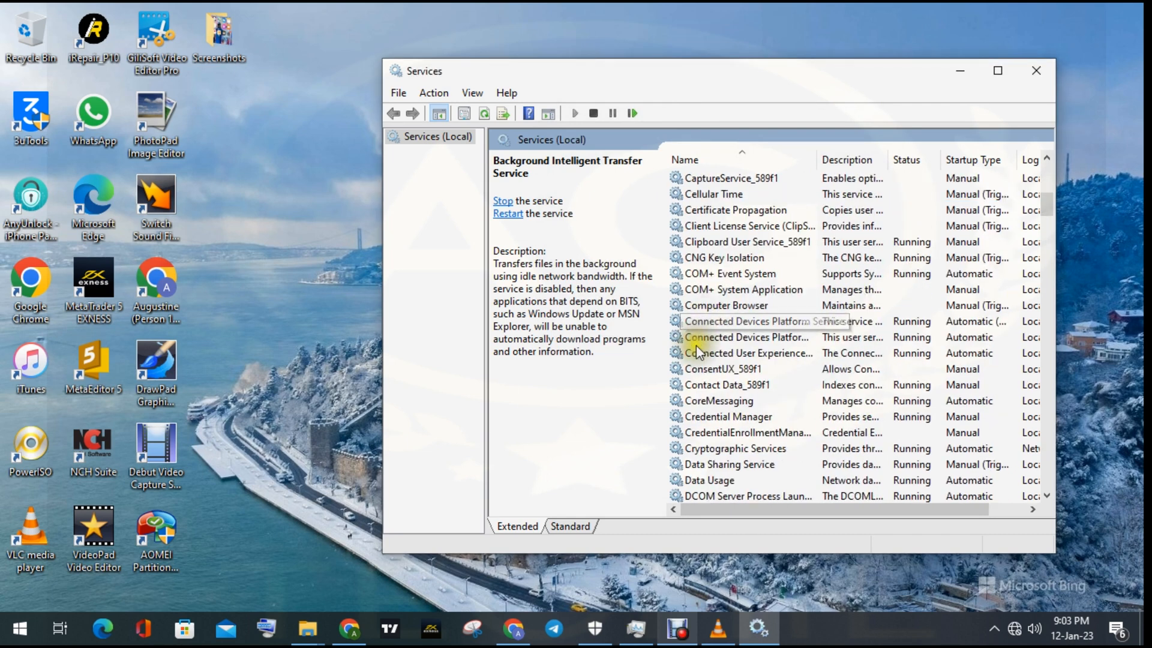
{"action": "scroll", "coordinate": [705, 382], "scroll_direction": "down", "scroll_amount": 2}
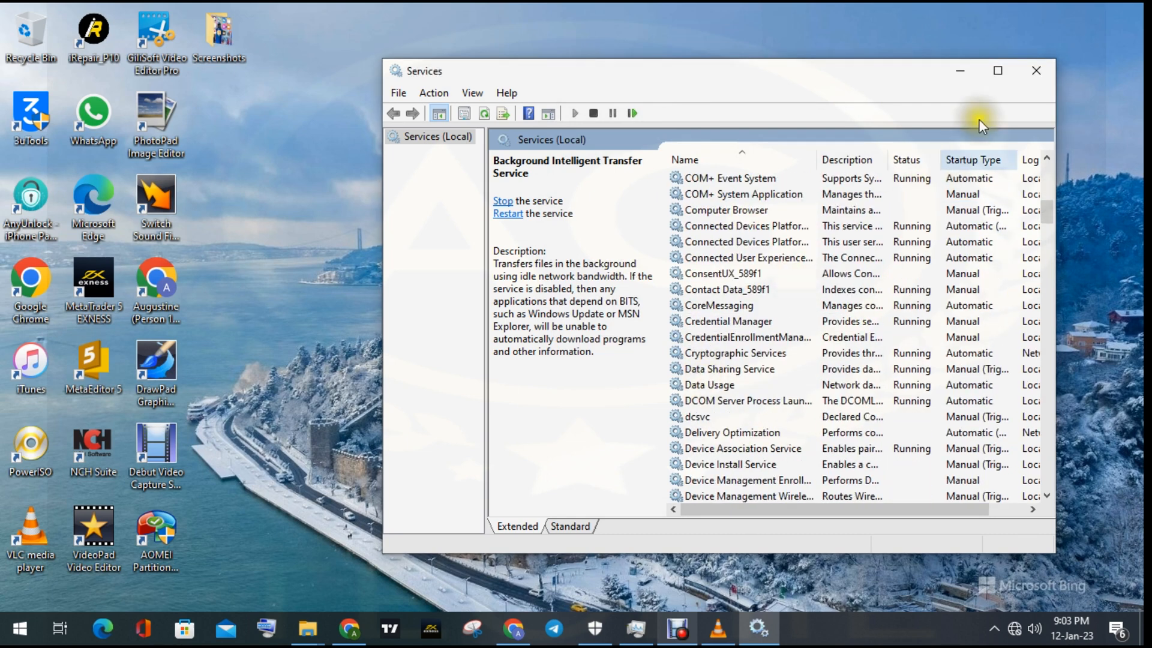
{"action": "left_click", "coordinate": [998, 70]}
{"action": "scroll", "coordinate": [324, 390], "scroll_direction": "down", "scroll_amount": 2}
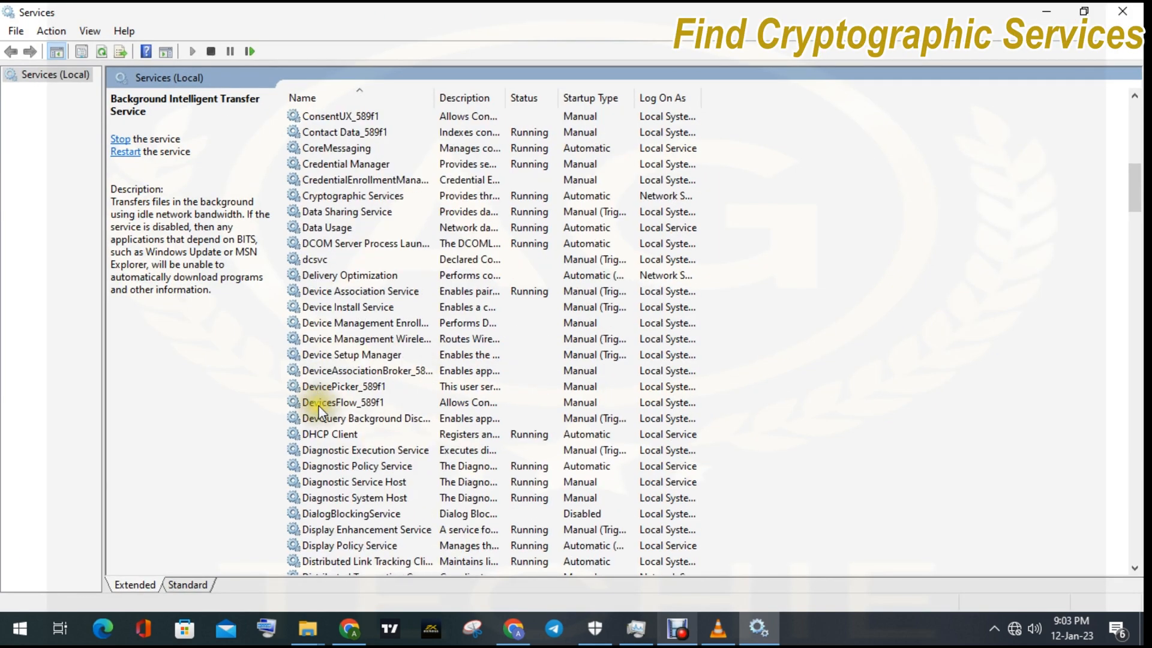
{"action": "scroll", "coordinate": [318, 398], "scroll_direction": "up", "scroll_amount": 2}
{"action": "left_click", "coordinate": [330, 292]}
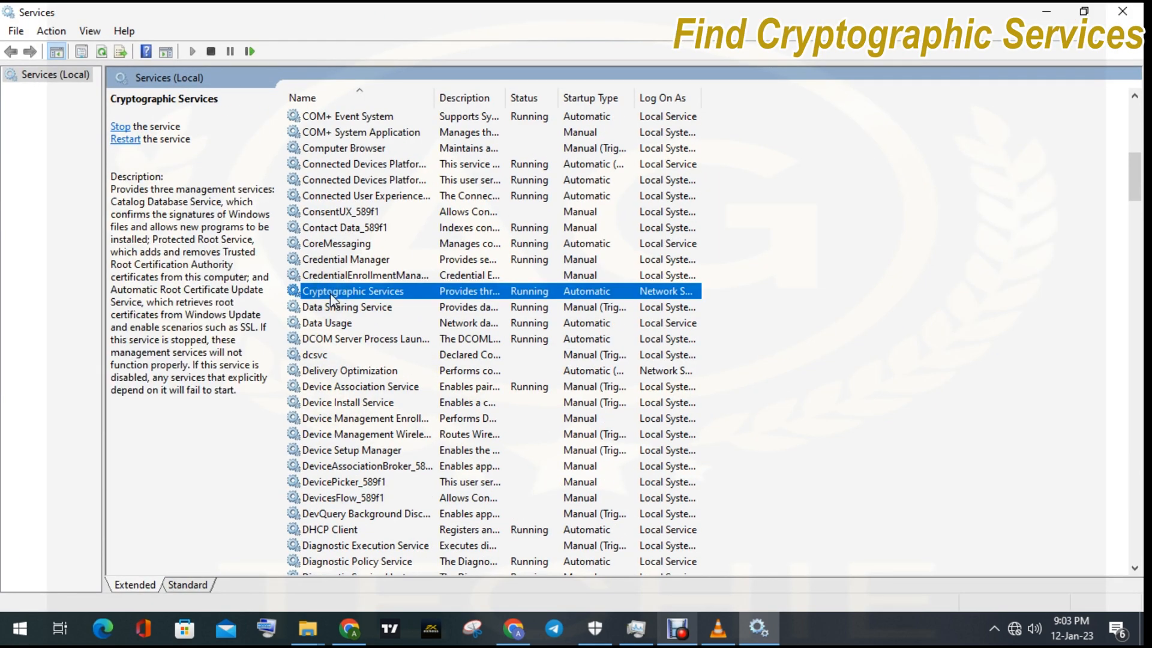
{"action": "double_click", "coordinate": [330, 293]}
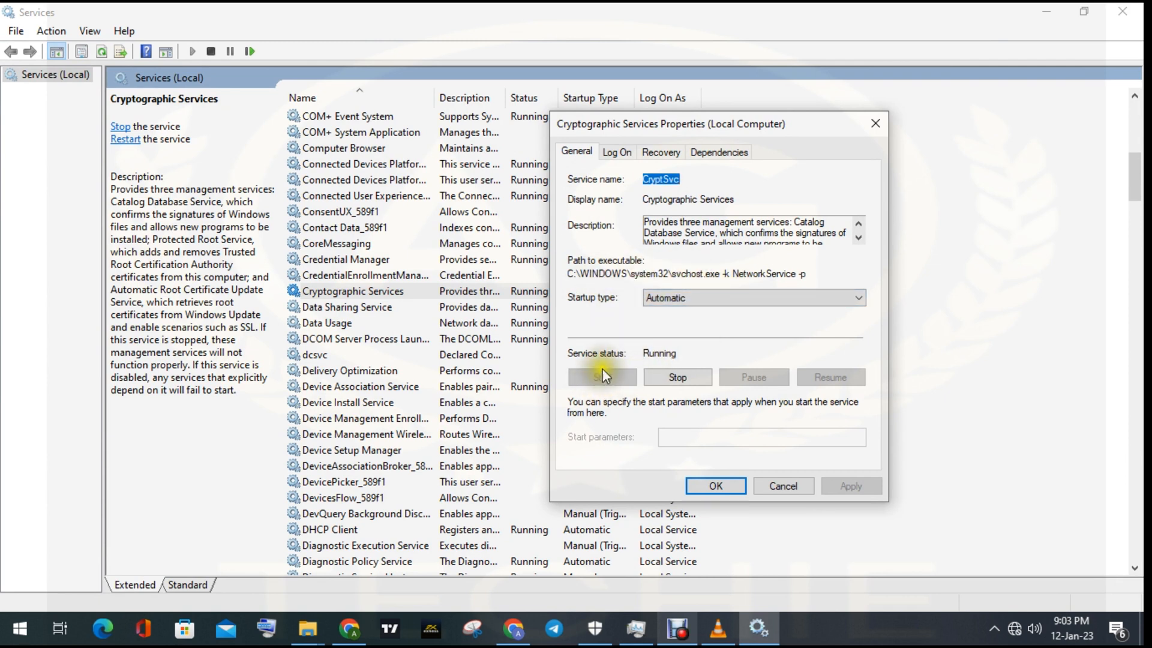
{"action": "left_click", "coordinate": [725, 481]}
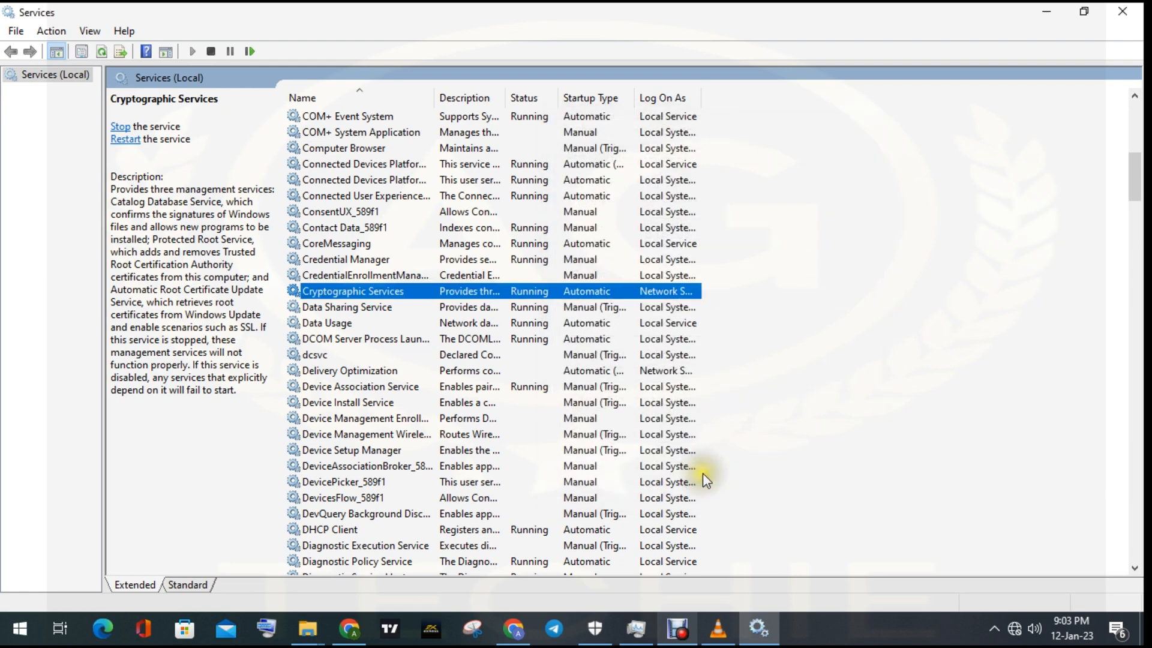
- Set the Windows Update service's startup type to Automatic, apply the change and close its properties
{"action": "scroll", "coordinate": [357, 363], "scroll_direction": "down", "scroll_amount": 2}
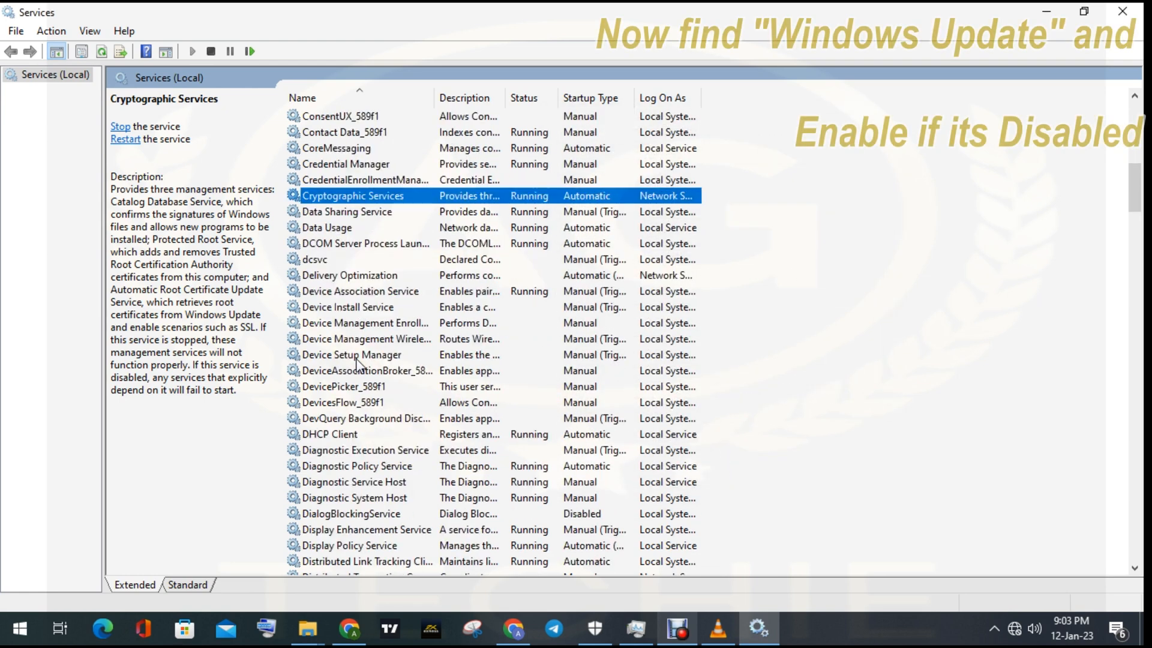
{"action": "scroll", "coordinate": [356, 361], "scroll_direction": "down", "scroll_amount": 20}
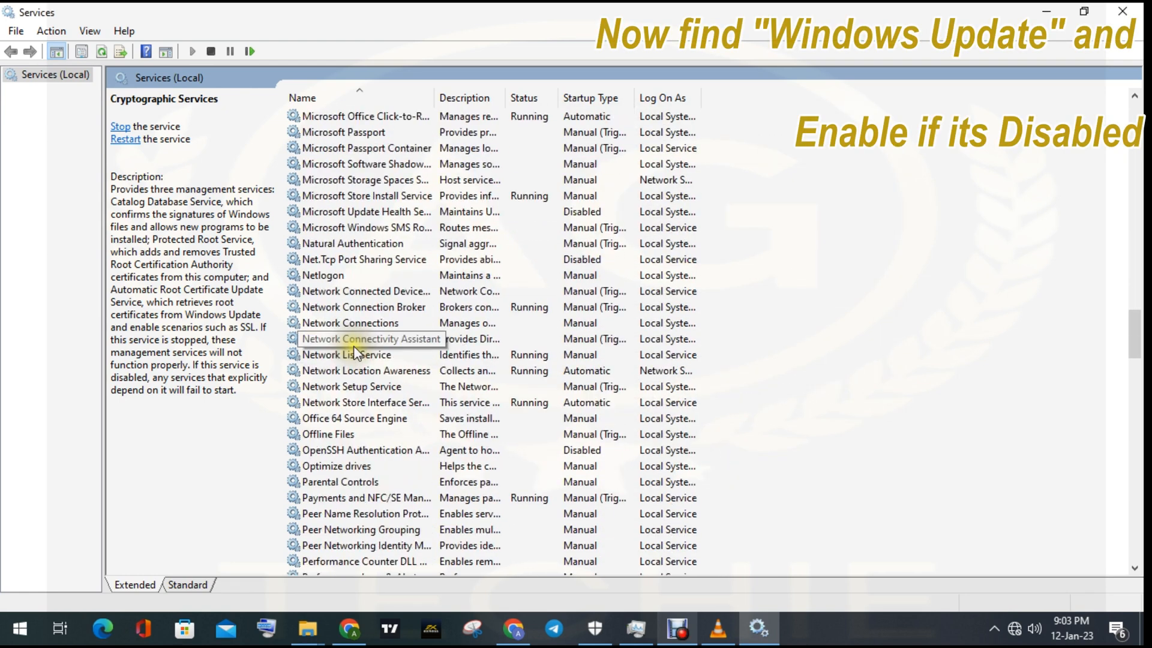
{"action": "scroll", "coordinate": [356, 353], "scroll_direction": "down", "scroll_amount": 11}
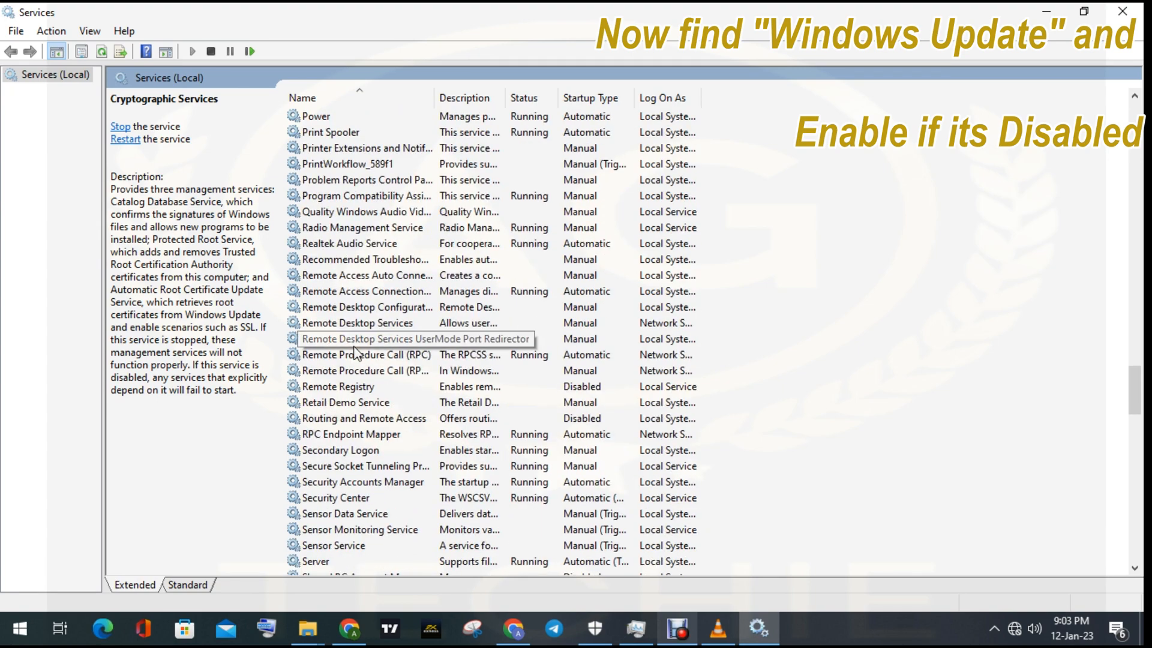
{"action": "scroll", "coordinate": [356, 352], "scroll_direction": "down", "scroll_amount": 9}
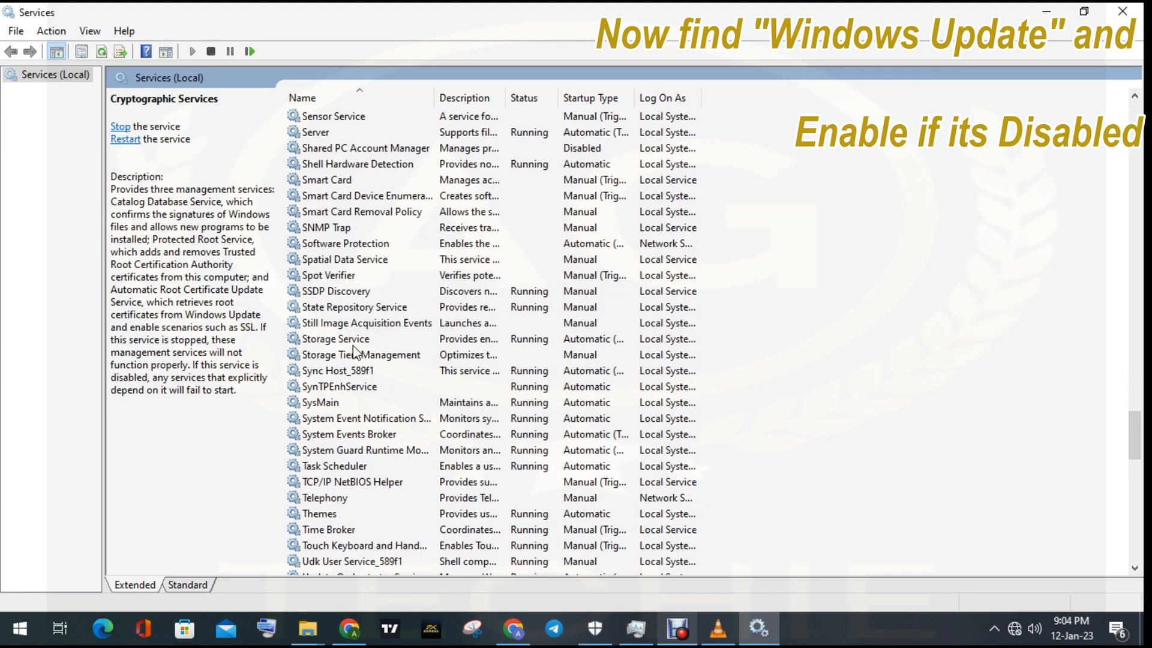
{"action": "scroll", "coordinate": [354, 351], "scroll_direction": "down", "scroll_amount": 12}
{"action": "scroll", "coordinate": [351, 341], "scroll_direction": "down", "scroll_amount": 6}
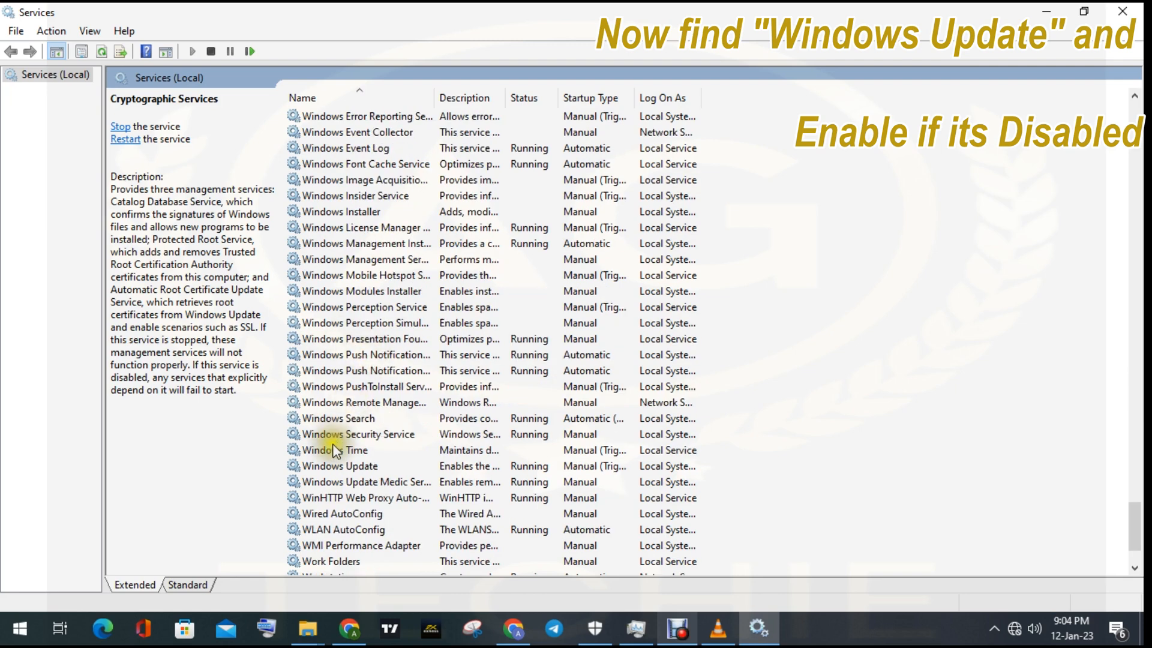
{"action": "double_click", "coordinate": [344, 466]}
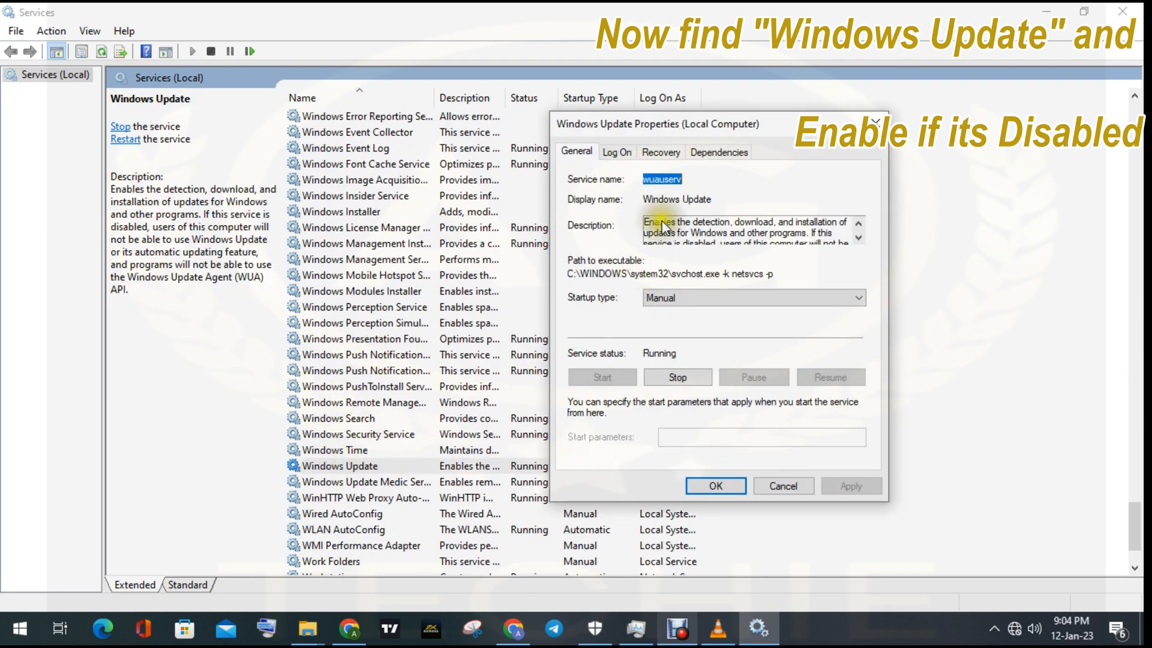
{"action": "left_click", "coordinate": [660, 306]}
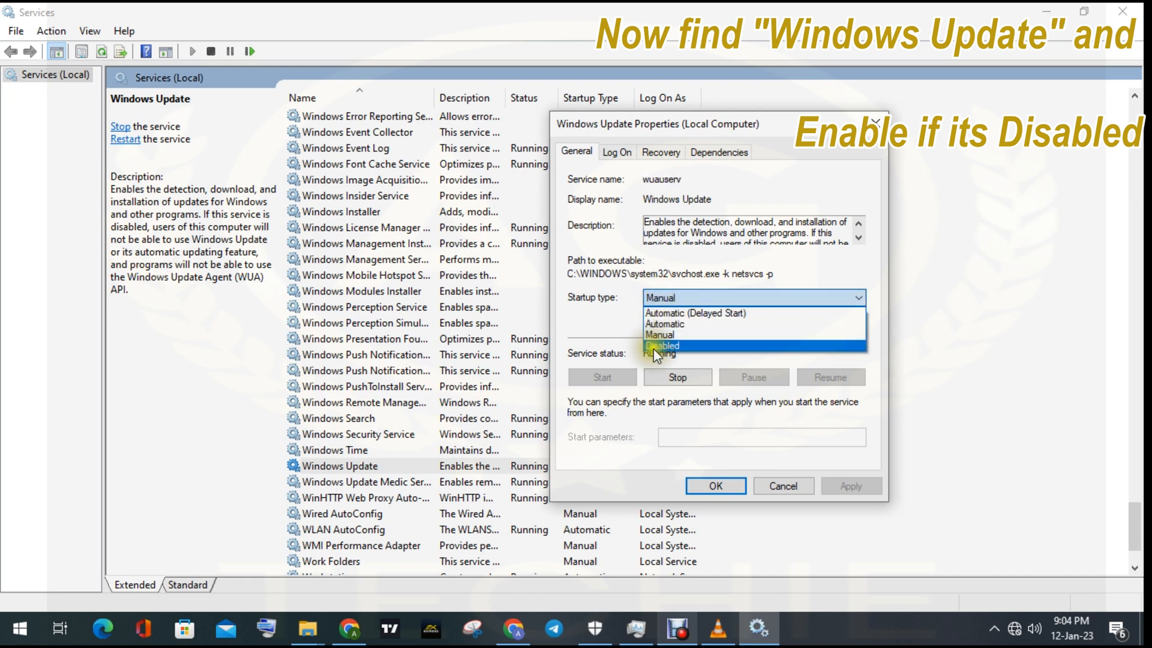
{"action": "left_click", "coordinate": [664, 324]}
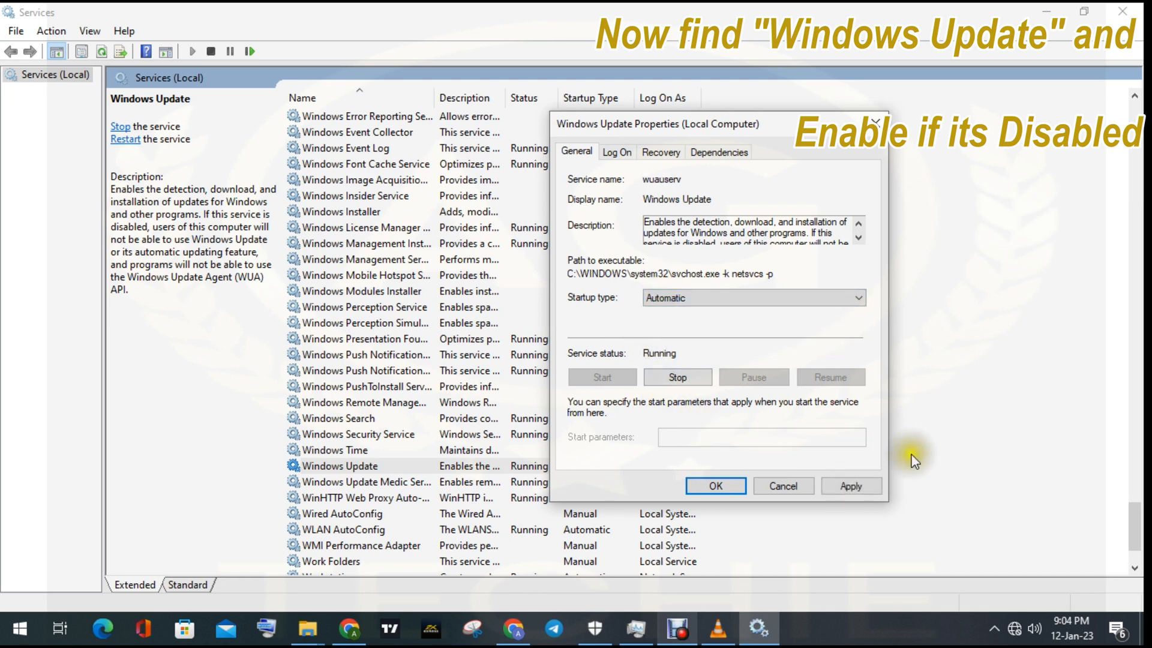
{"action": "left_click", "coordinate": [846, 484]}
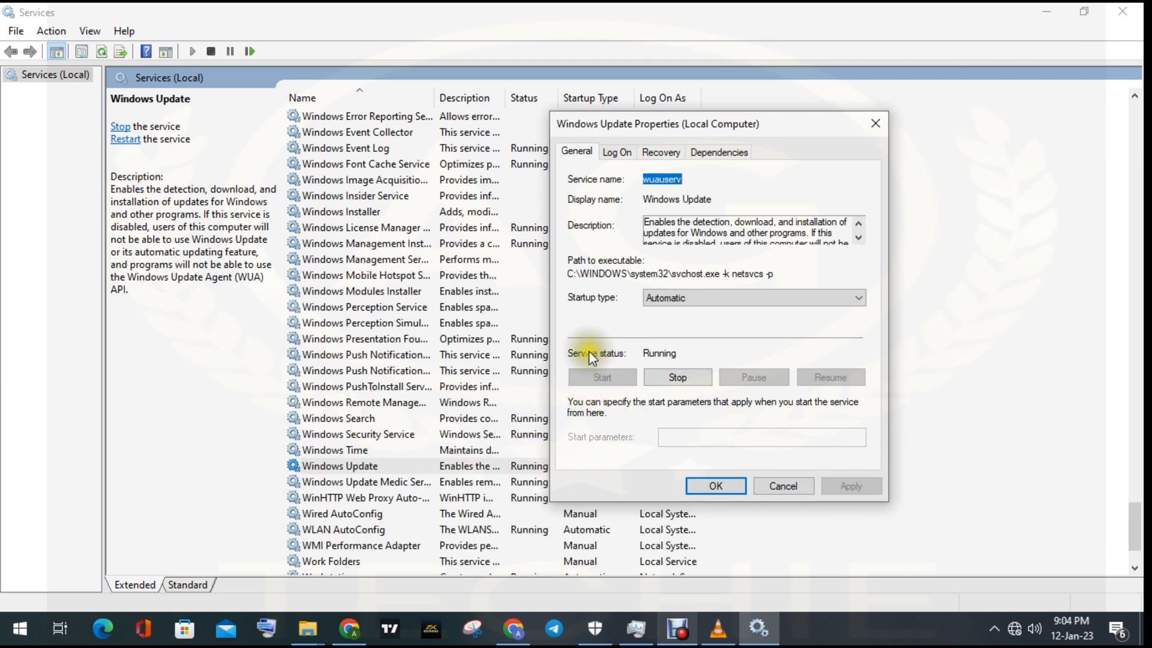
{"action": "left_click", "coordinate": [716, 485]}
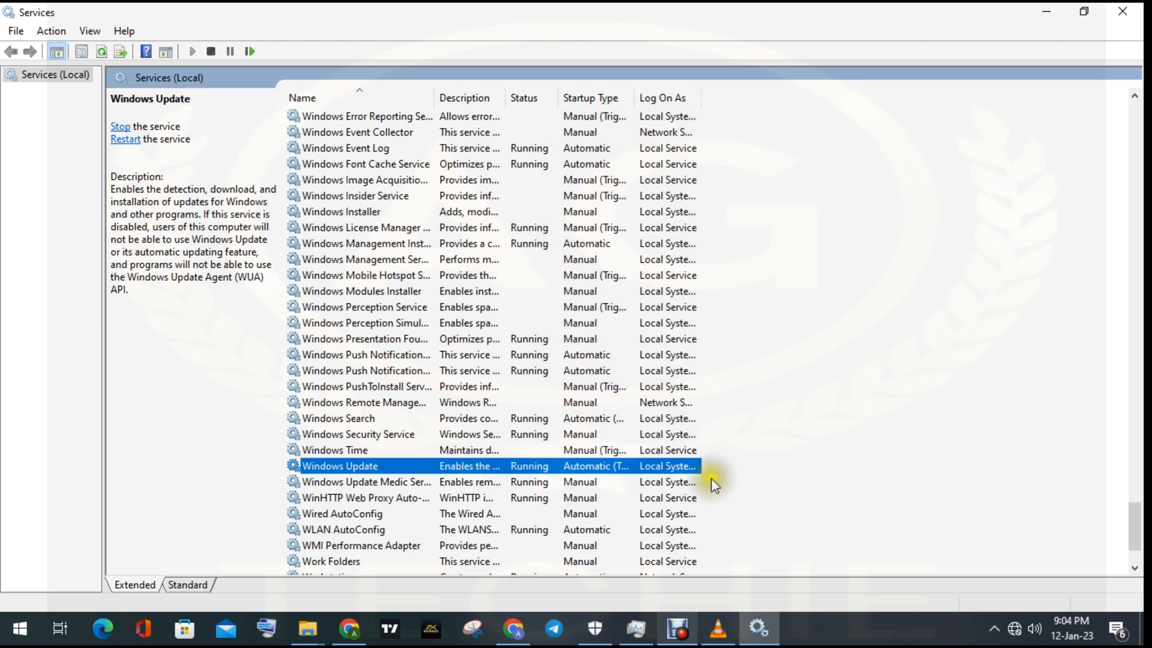
- Minimize Services, open the Local Group Policy Editor by running gpedit.msc, and maximize its window
{"action": "left_click", "coordinate": [1046, 12]}
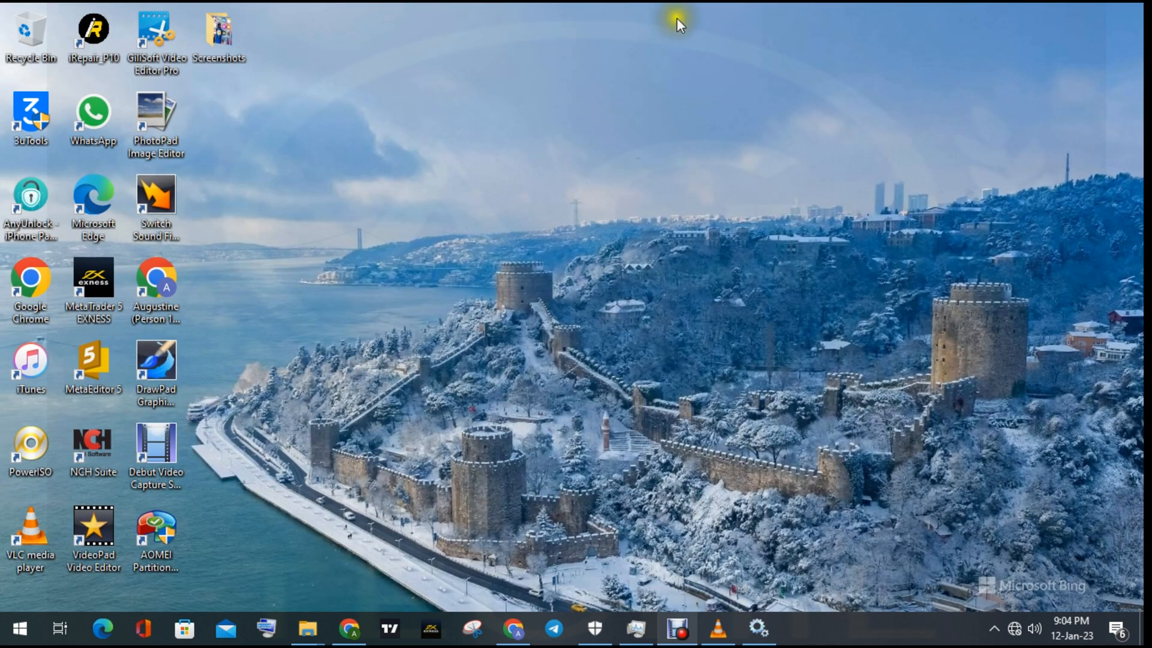
{"action": "right_click", "coordinate": [15, 637]}
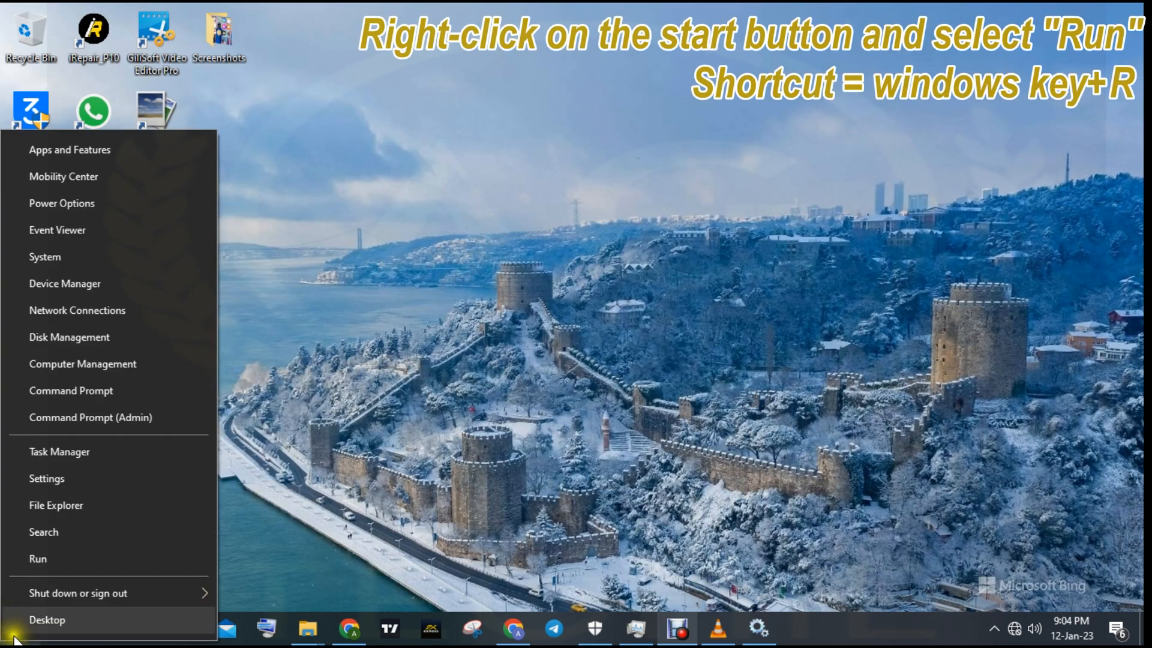
{"action": "left_click", "coordinate": [69, 557]}
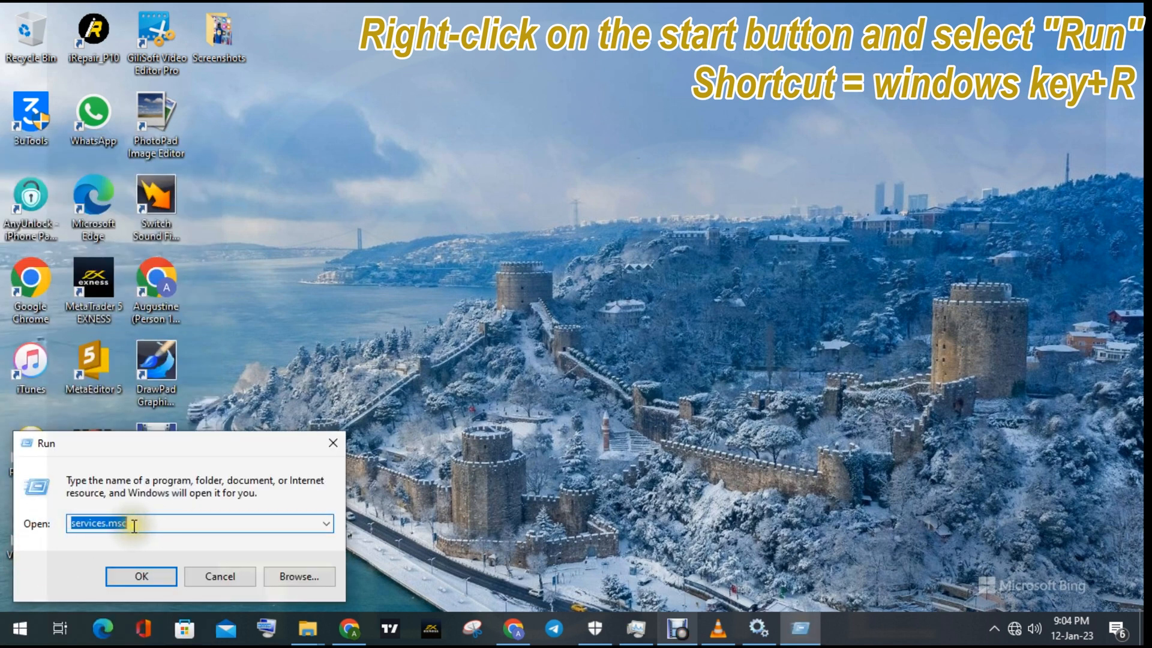
{"action": "type", "text": "gpedit."}
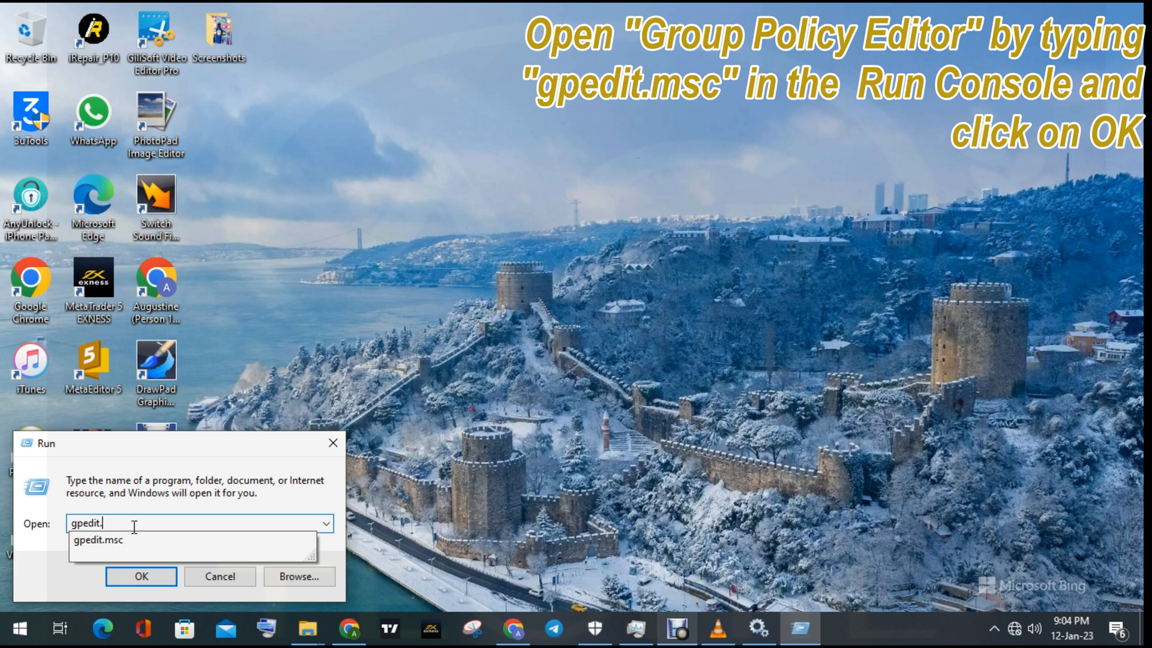
{"action": "type", "text": "msc"}
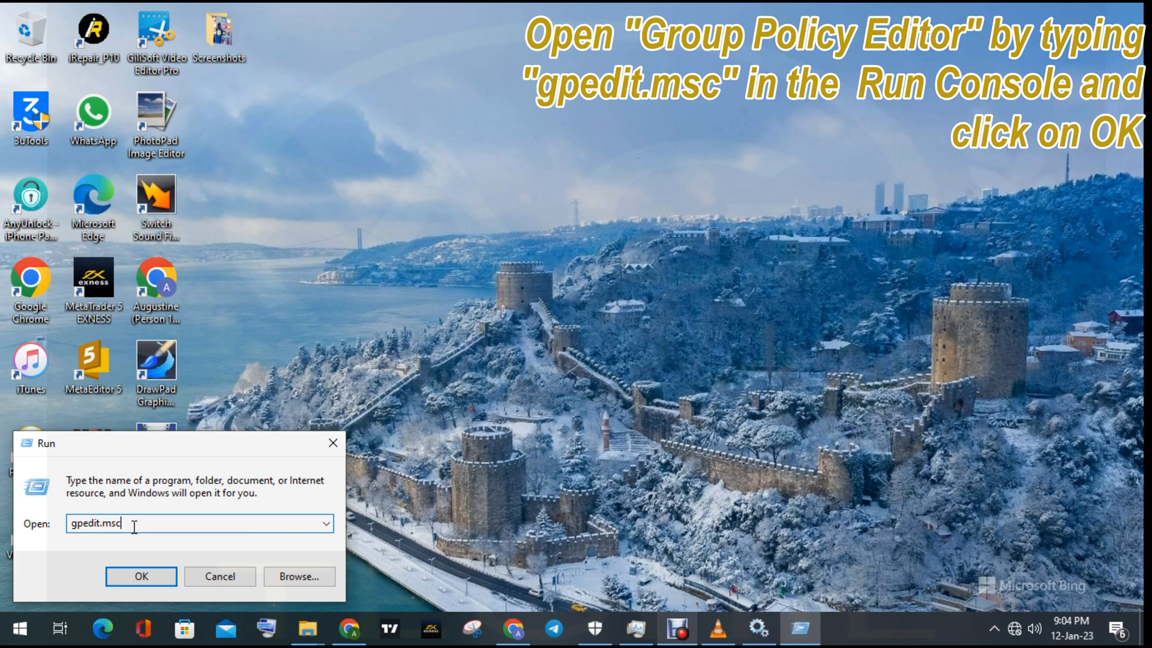
{"action": "left_click", "coordinate": [130, 579]}
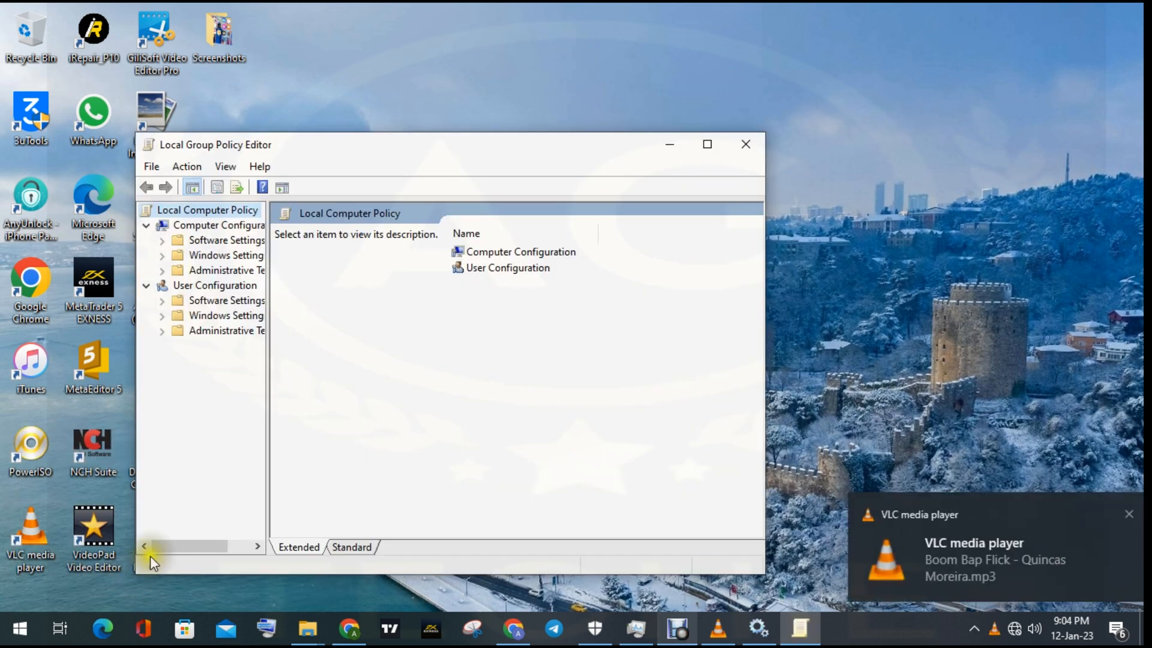
{"action": "left_click", "coordinate": [714, 147]}
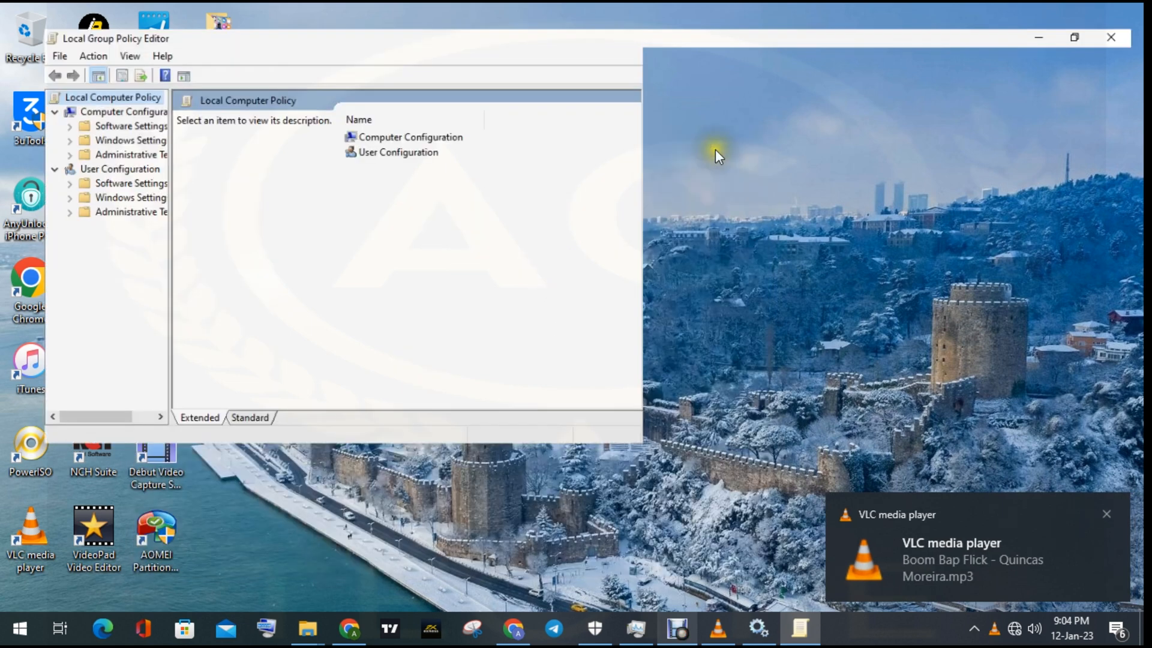
{"action": "left_click", "coordinate": [1107, 514]}
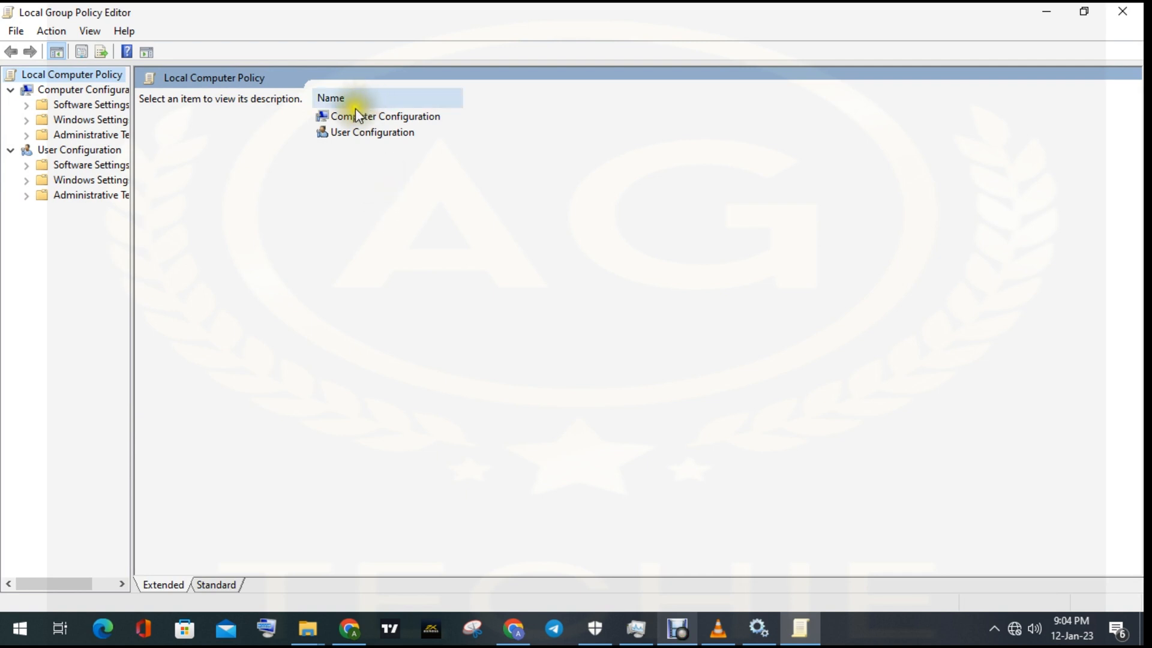
{"action": "double_click", "coordinate": [354, 134]}
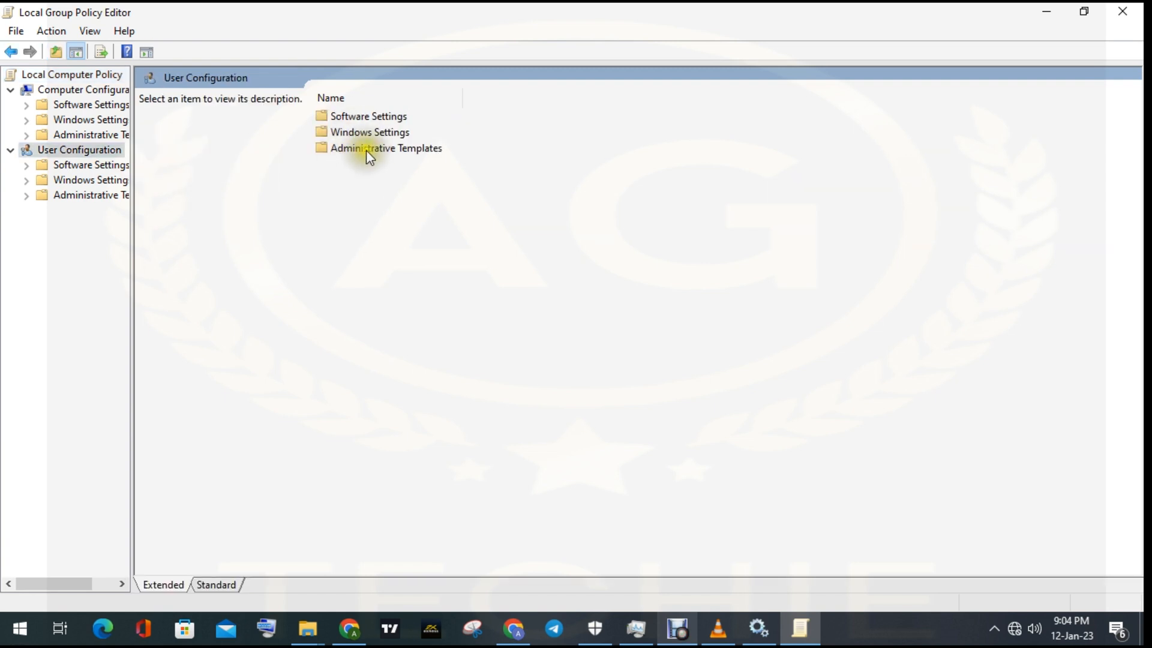
{"action": "double_click", "coordinate": [366, 150]}
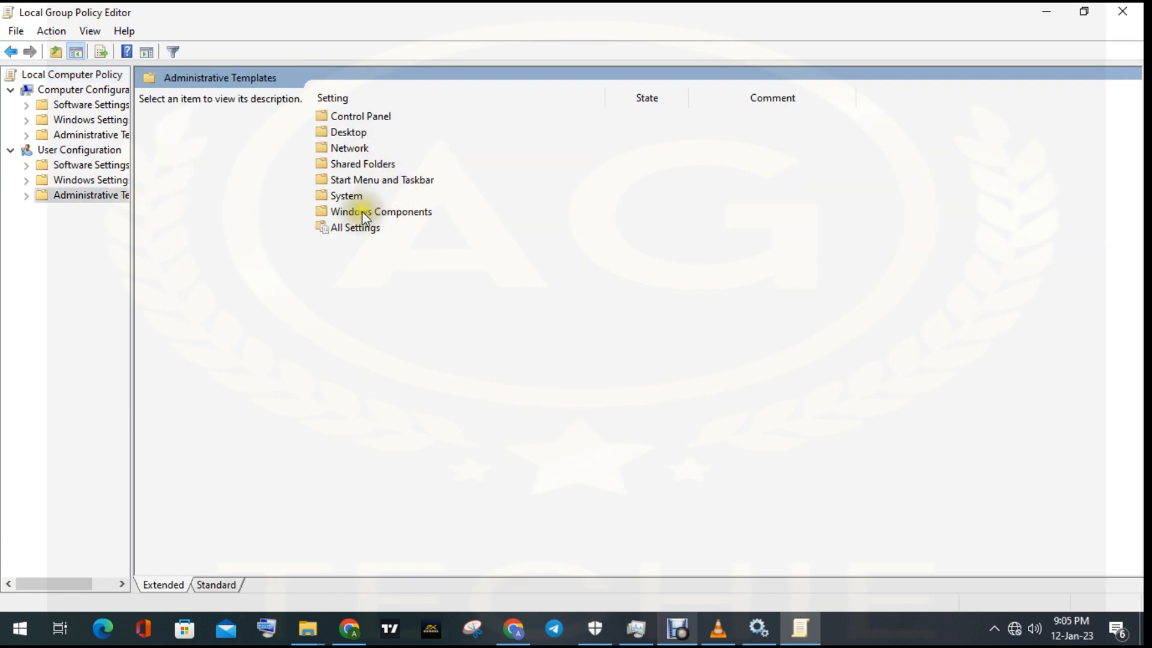
{"action": "double_click", "coordinate": [362, 211]}
{"action": "scroll", "coordinate": [361, 214], "scroll_direction": "down", "scroll_amount": 6}
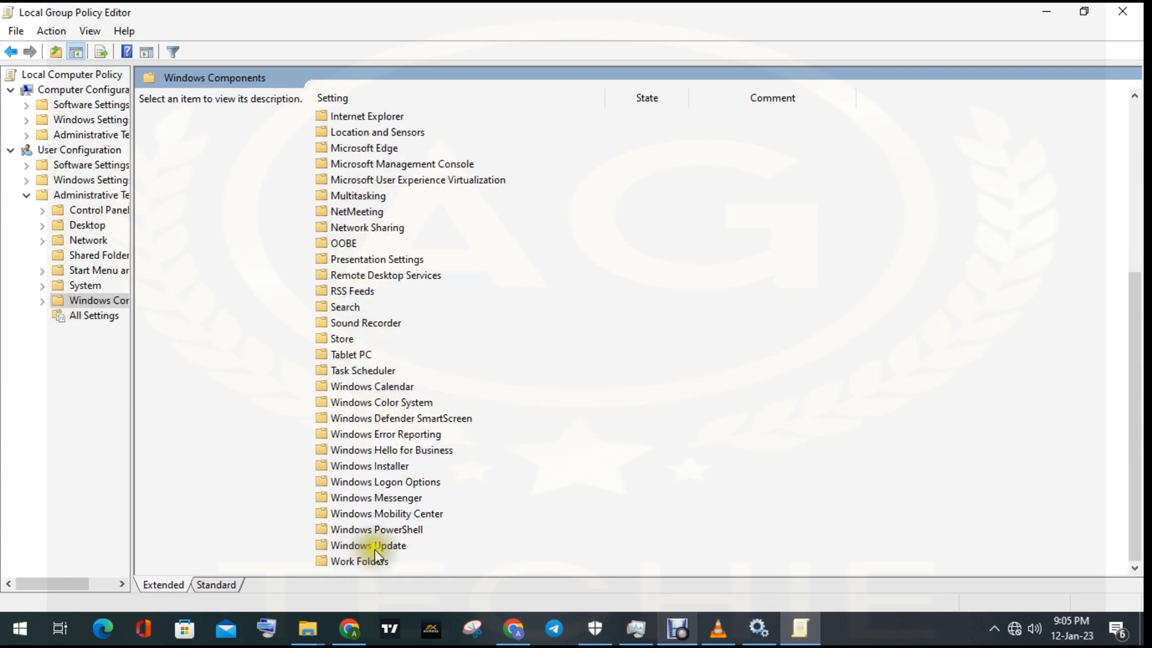
{"action": "double_click", "coordinate": [373, 545]}
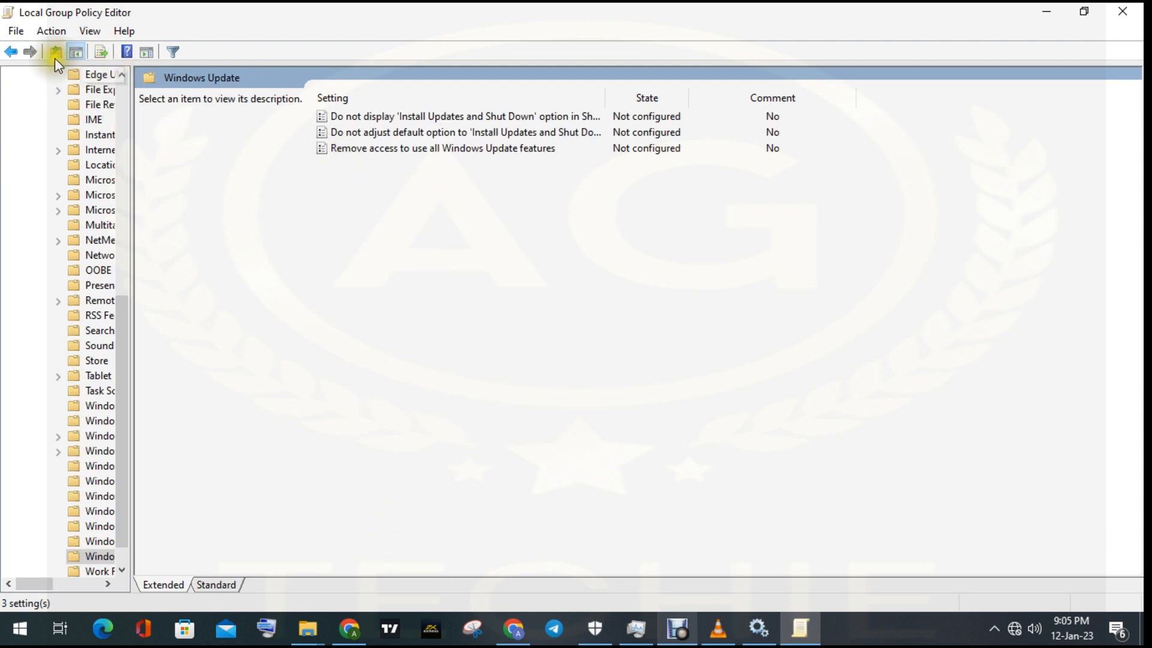
{"action": "left_click", "coordinate": [17, 54]}
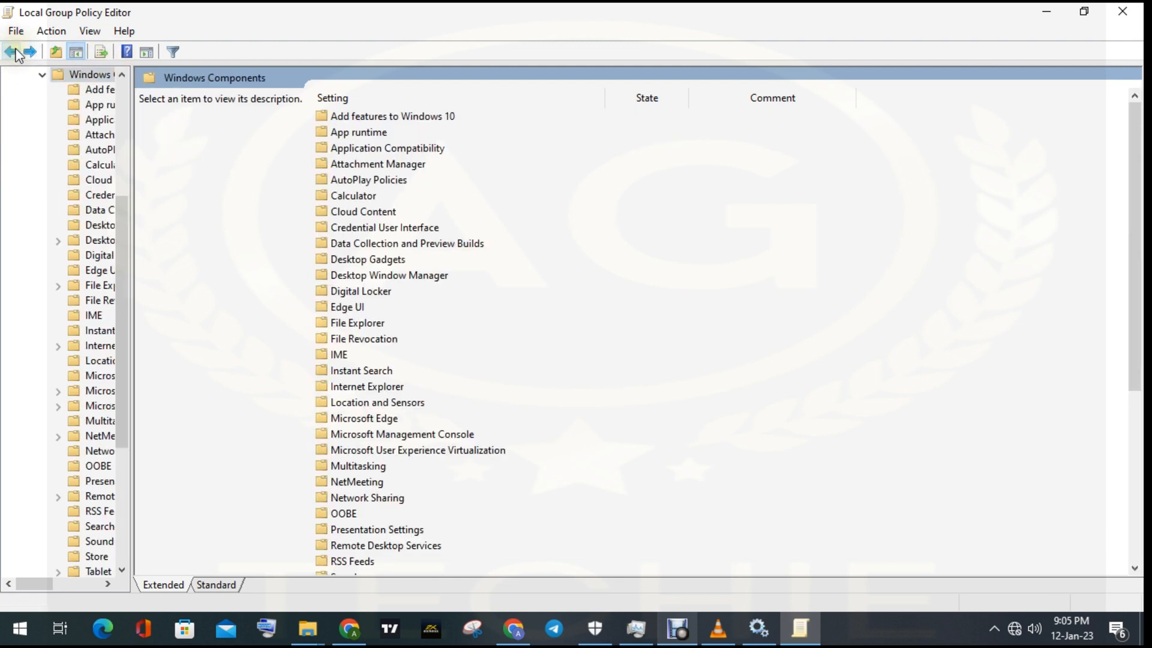
{"action": "left_click", "coordinate": [16, 54]}
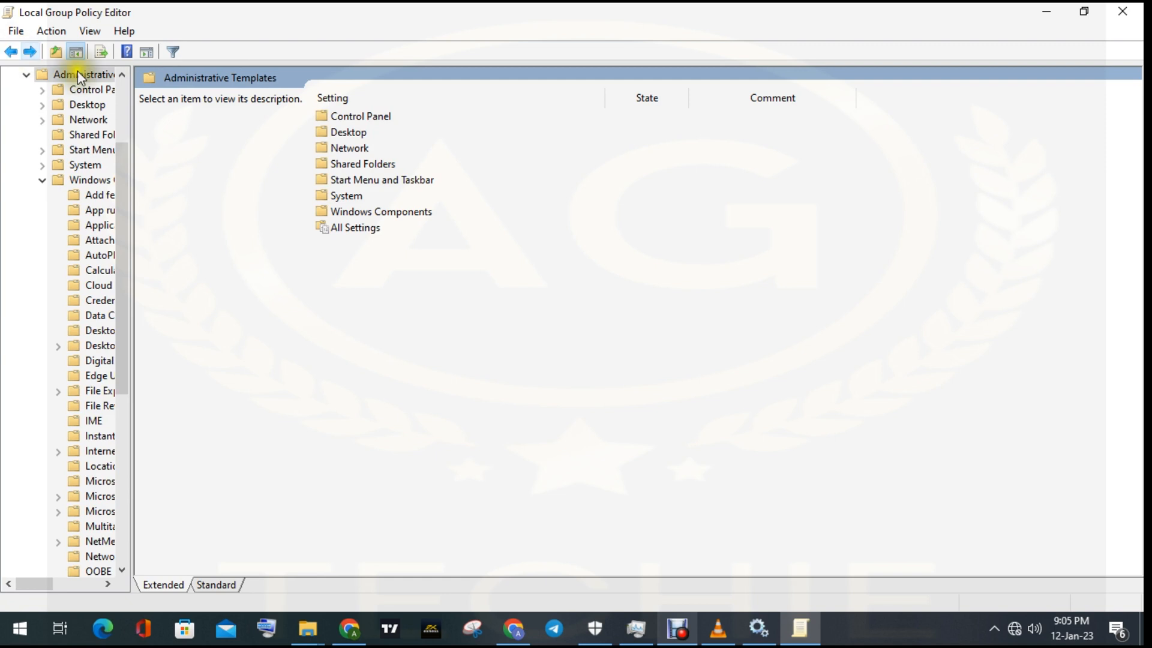
{"action": "left_click", "coordinate": [346, 198]}
{"action": "double_click", "coordinate": [346, 198]}
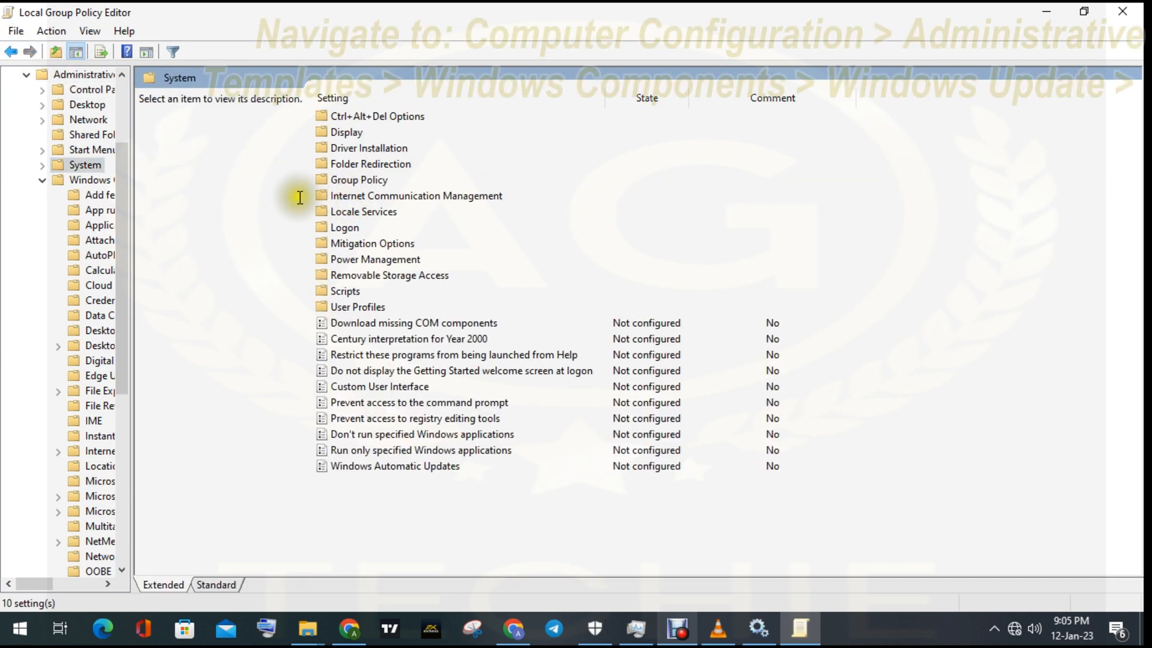
{"action": "left_click", "coordinate": [17, 54]}
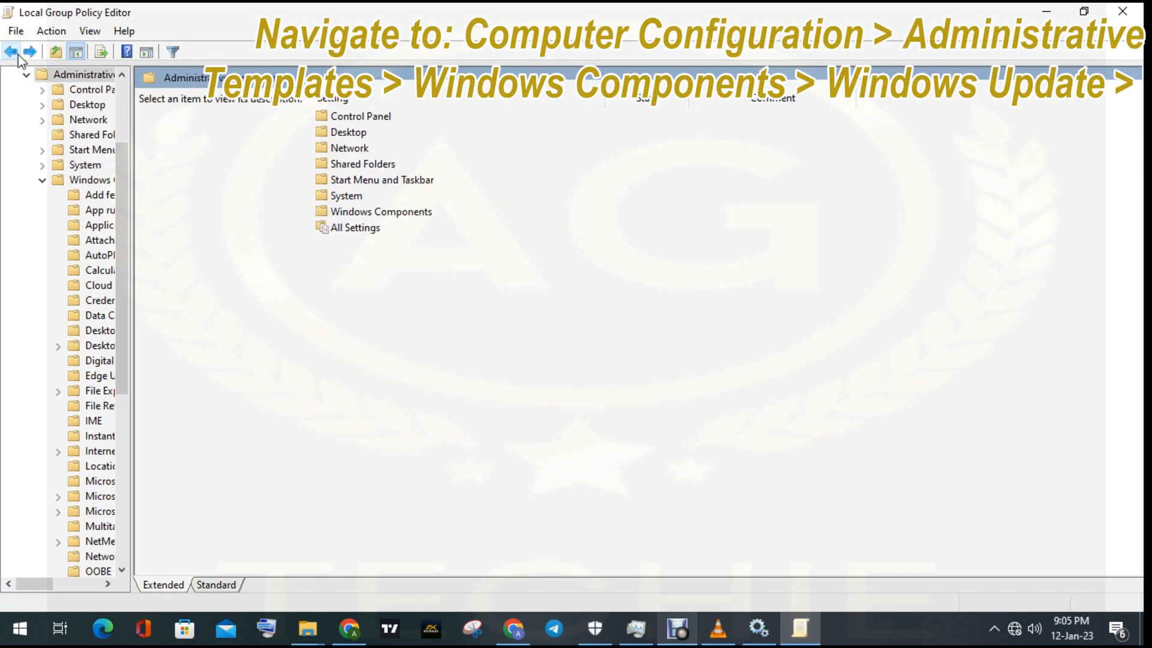
{"action": "left_click", "coordinate": [17, 54]}
{"action": "left_click", "coordinate": [17, 54]}
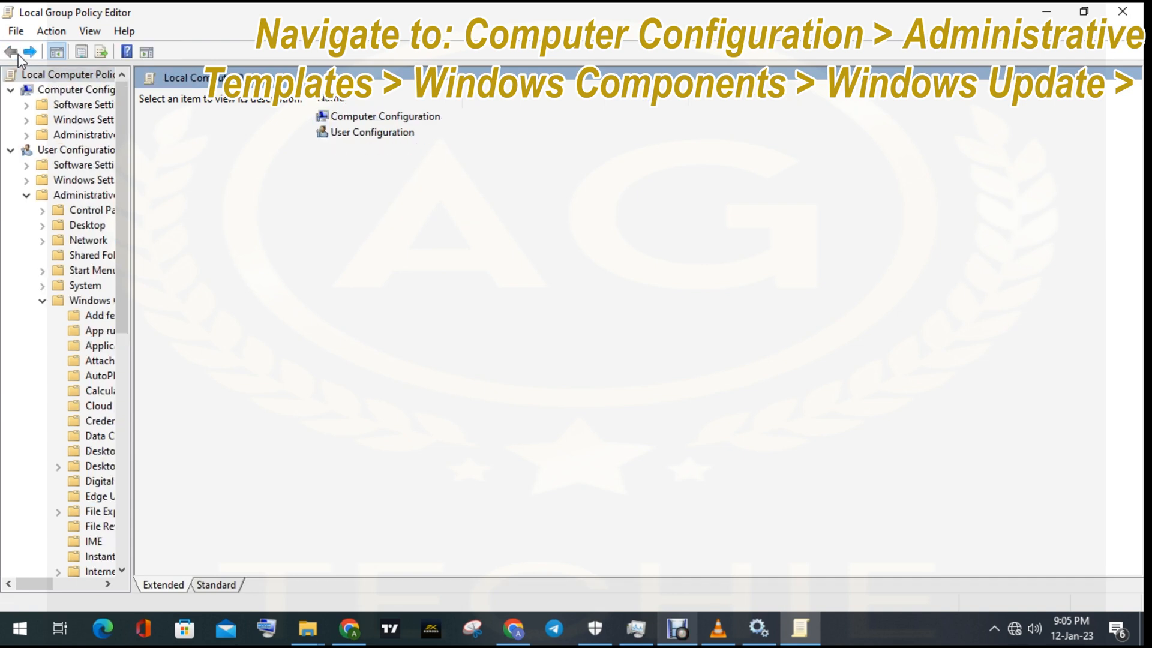
- Open the Windows Update policies under Computer Configuration > Administrative Templates > Windows Components
{"action": "double_click", "coordinate": [380, 116]}
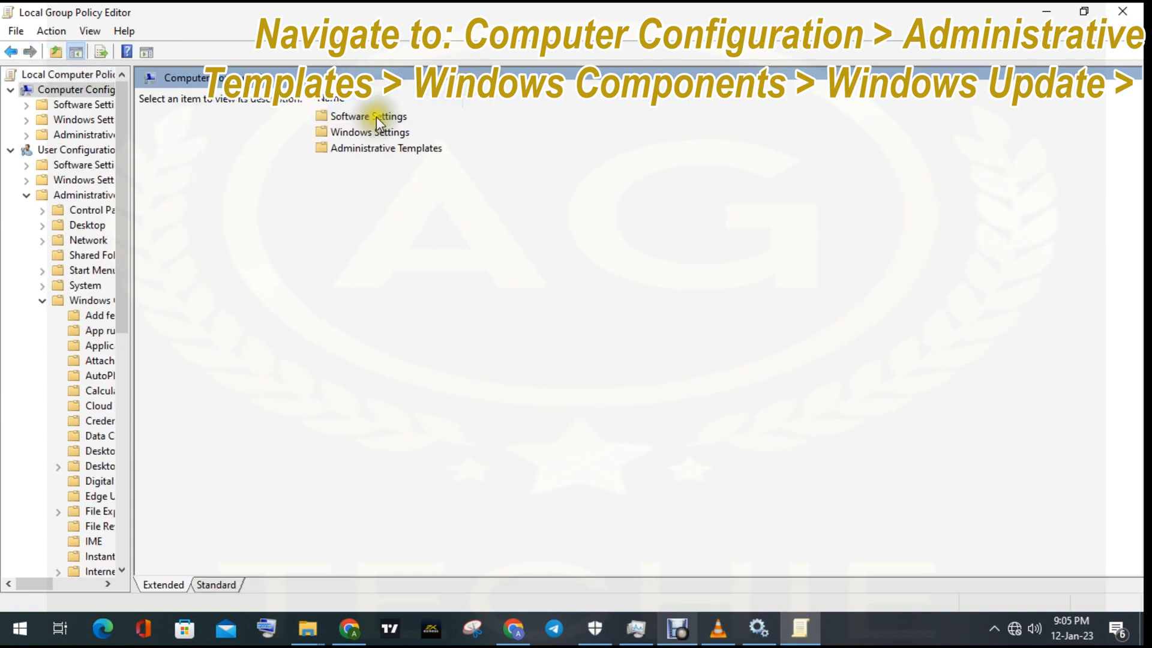
{"action": "double_click", "coordinate": [378, 148]}
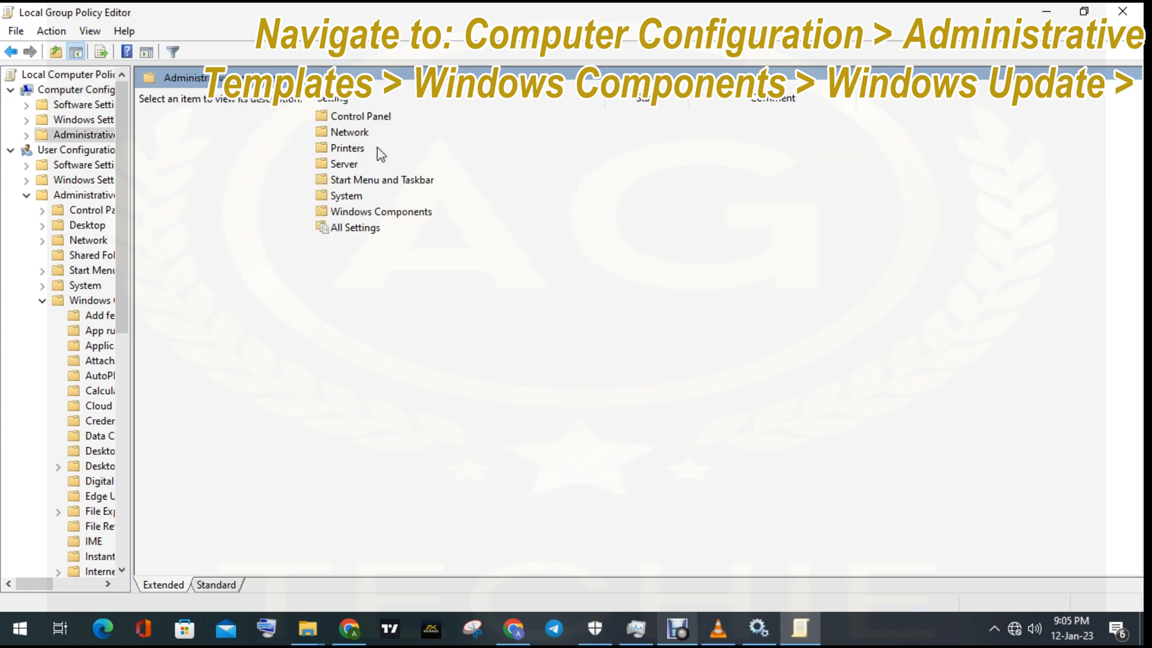
{"action": "double_click", "coordinate": [367, 211]}
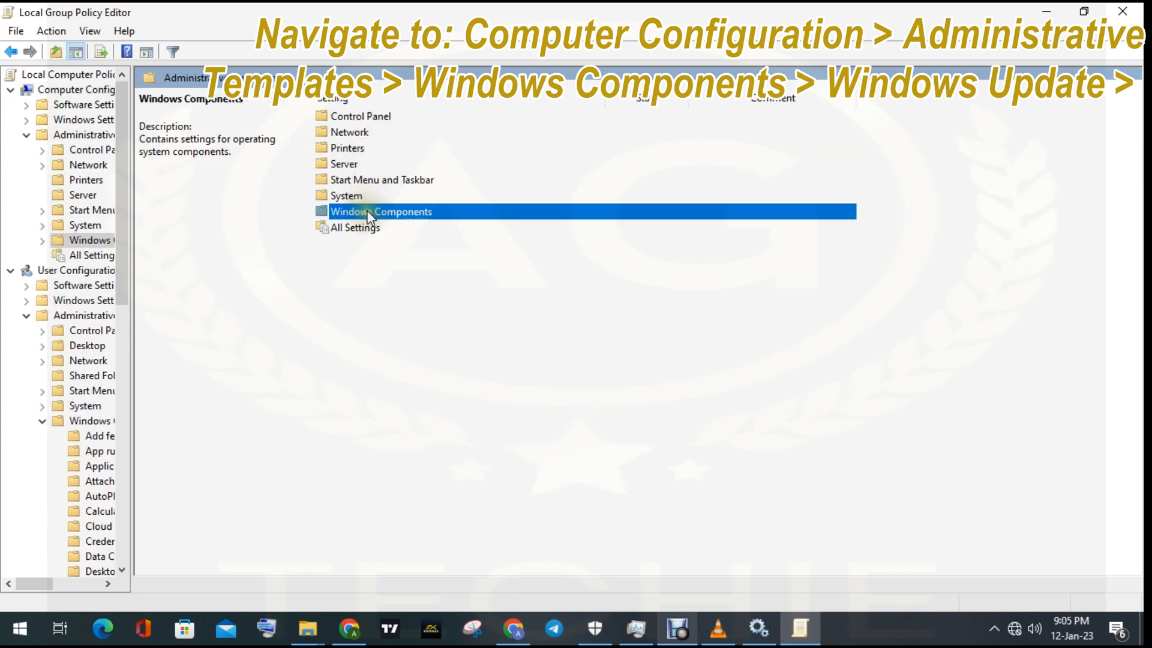
{"action": "scroll", "coordinate": [389, 372], "scroll_direction": "down", "scroll_amount": 13}
{"action": "scroll", "coordinate": [388, 375], "scroll_direction": "down", "scroll_amount": 6}
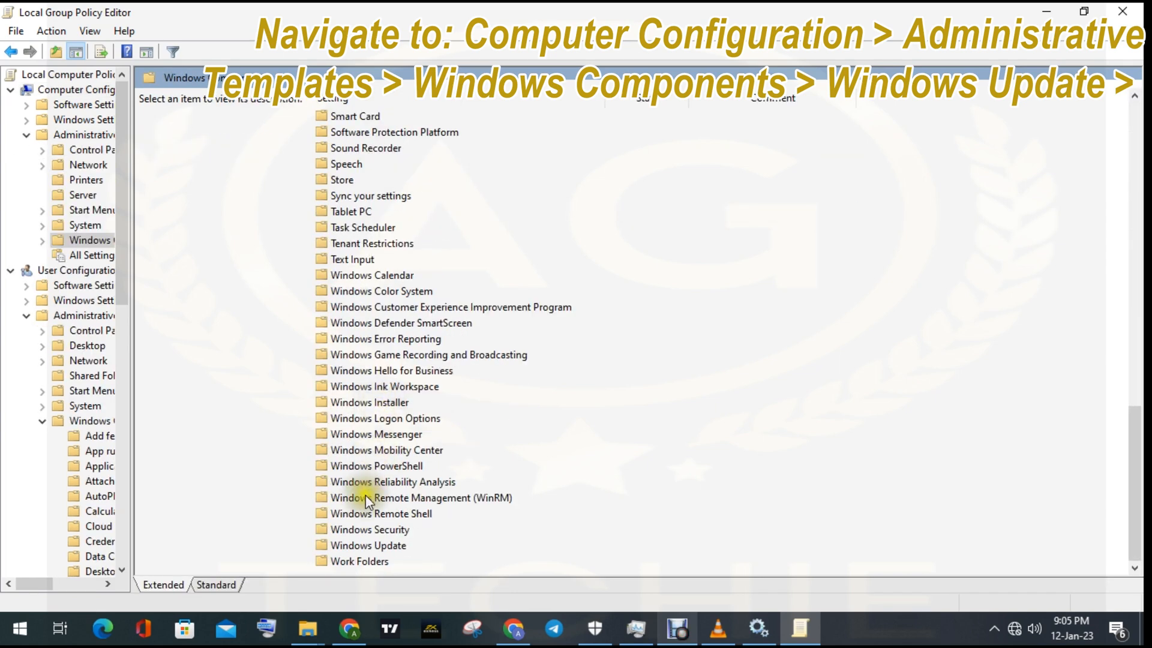
{"action": "double_click", "coordinate": [365, 544]}
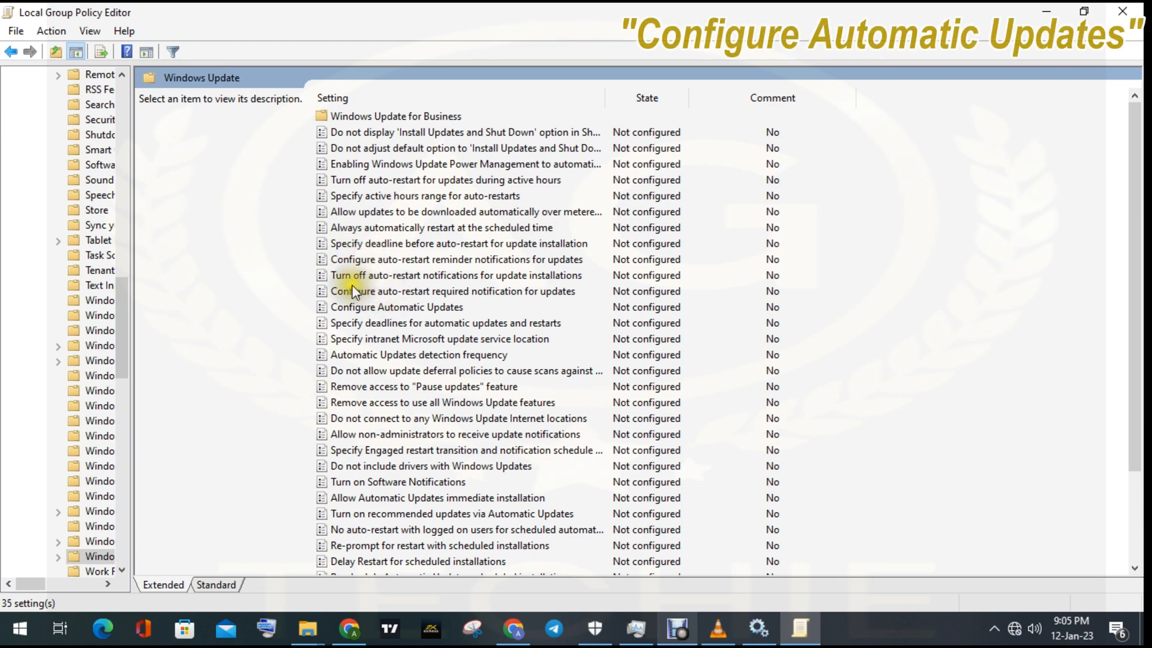
- Enable the Configure Automatic Updates policy with option 7 - Auto Download, Notify to install, Notify to Restart, apply it and close its dialog
{"action": "left_click", "coordinate": [400, 307]}
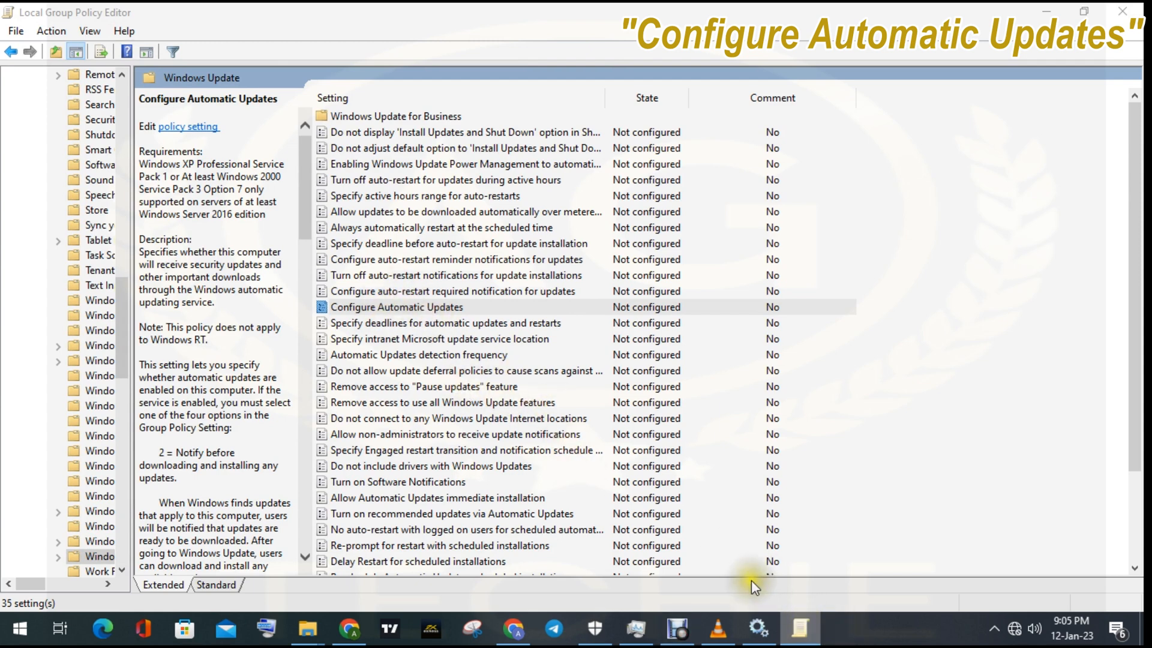
{"action": "double_click", "coordinate": [385, 305]}
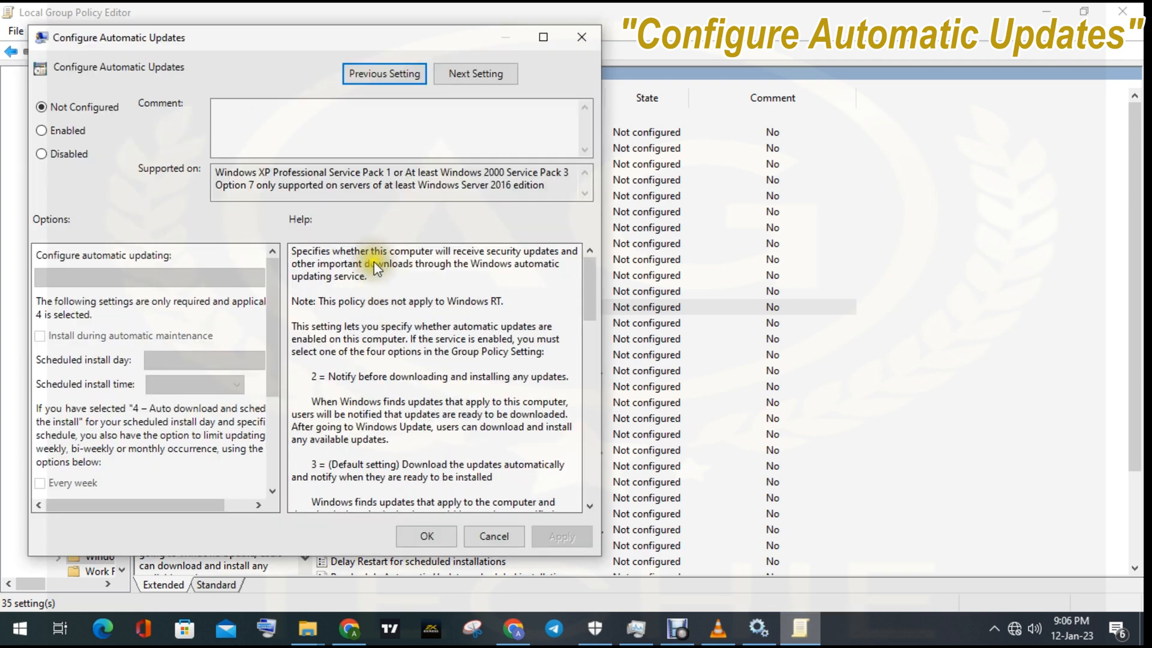
{"action": "left_click", "coordinate": [44, 130]}
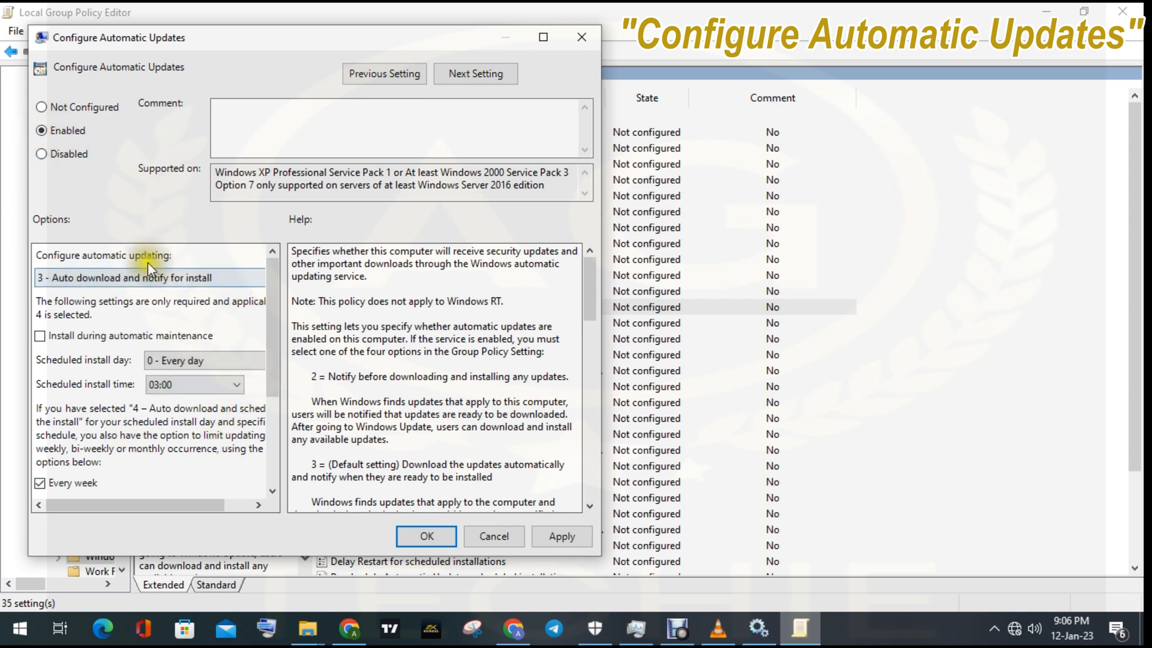
{"action": "left_click", "coordinate": [88, 278]}
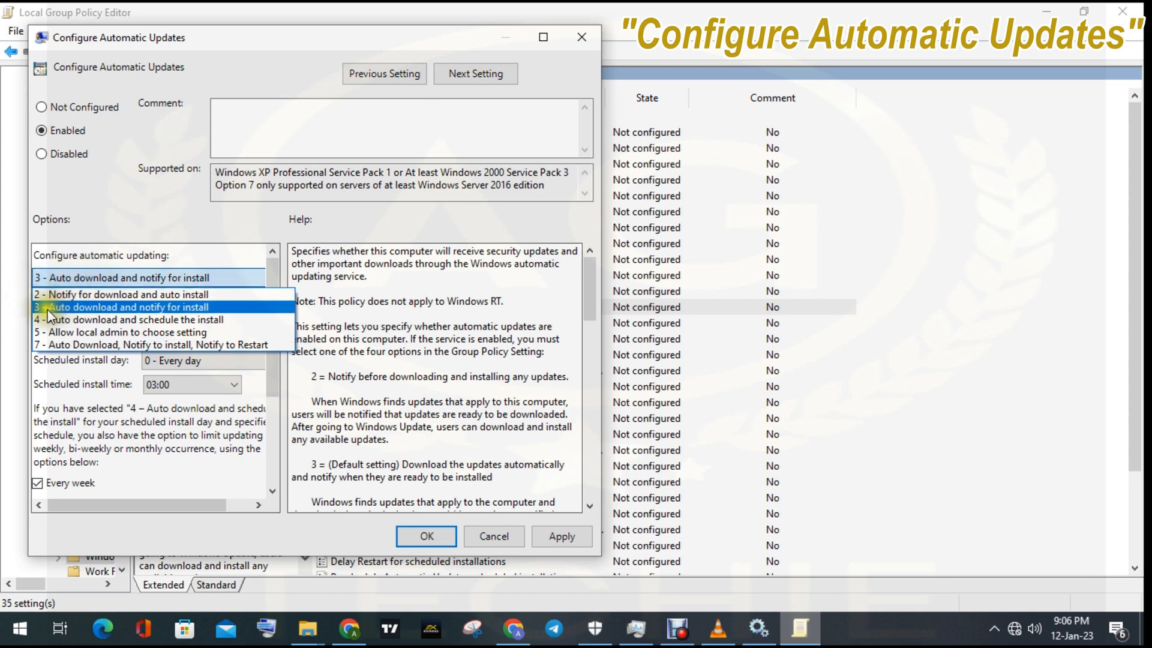
{"action": "left_click", "coordinate": [99, 346]}
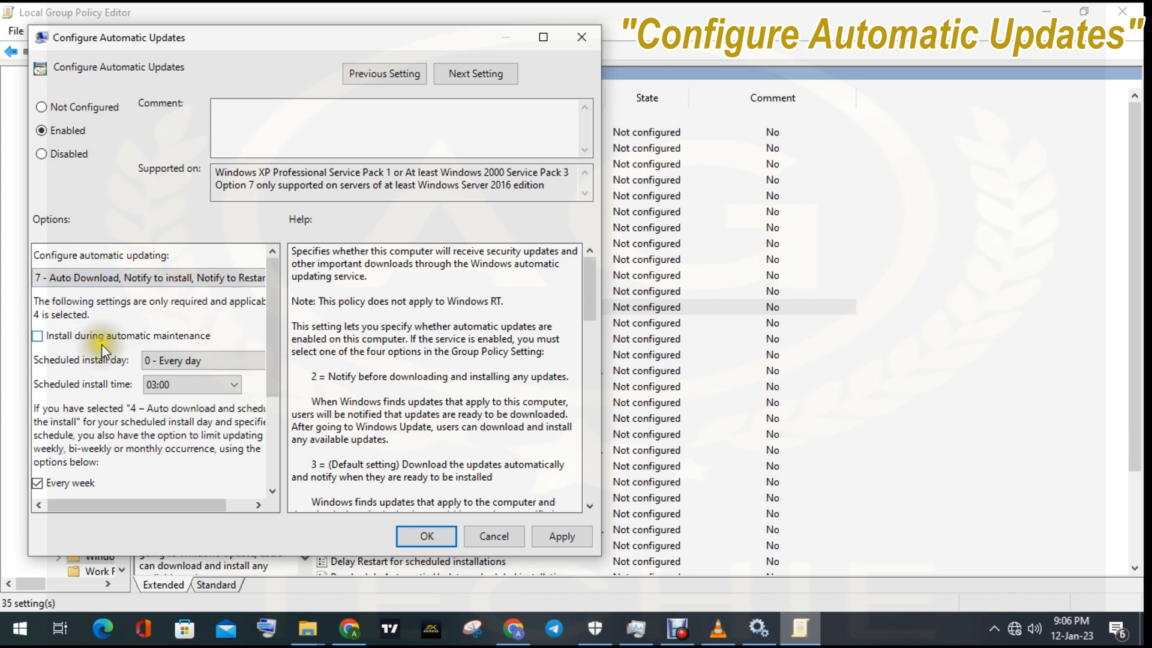
{"action": "left_click", "coordinate": [561, 535]}
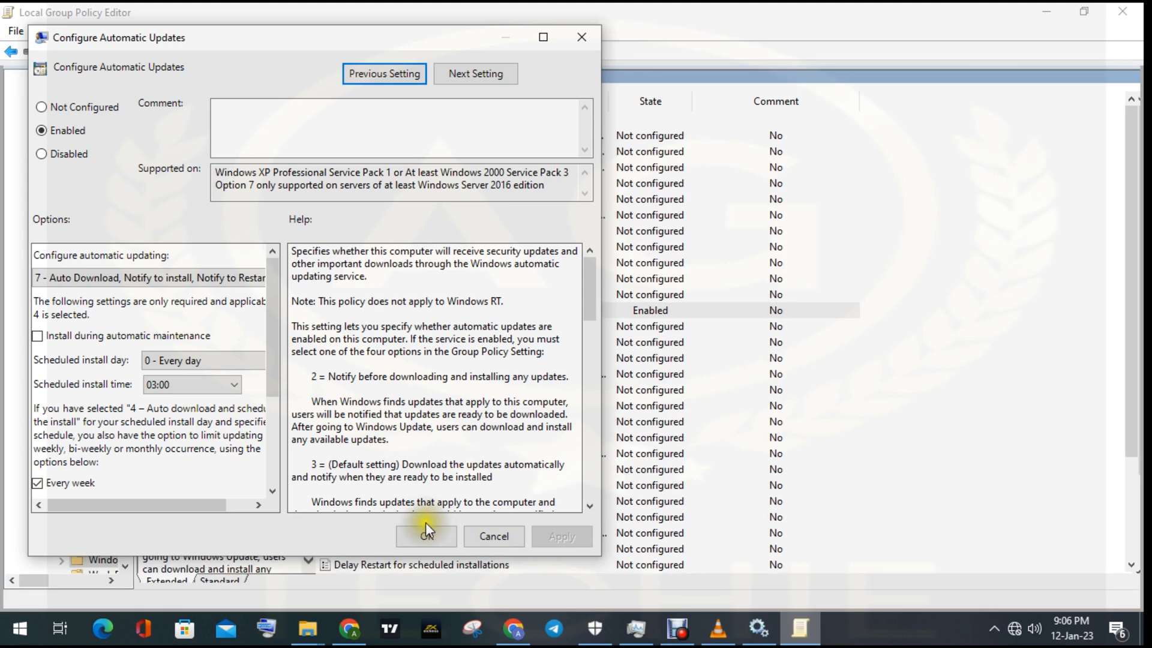
{"action": "left_click", "coordinate": [429, 531]}
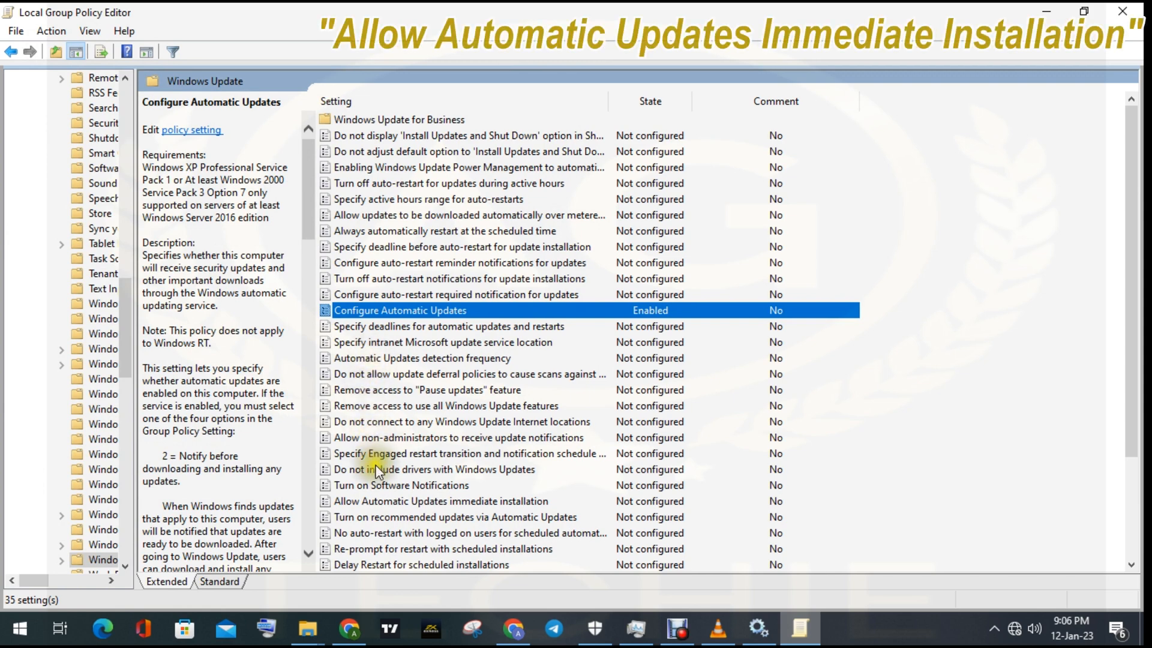
- Enable the Allow Automatic Updates immediate installation policy, apply the change and close its dialog
{"action": "left_click", "coordinate": [378, 503]}
{"action": "double_click", "coordinate": [378, 503]}
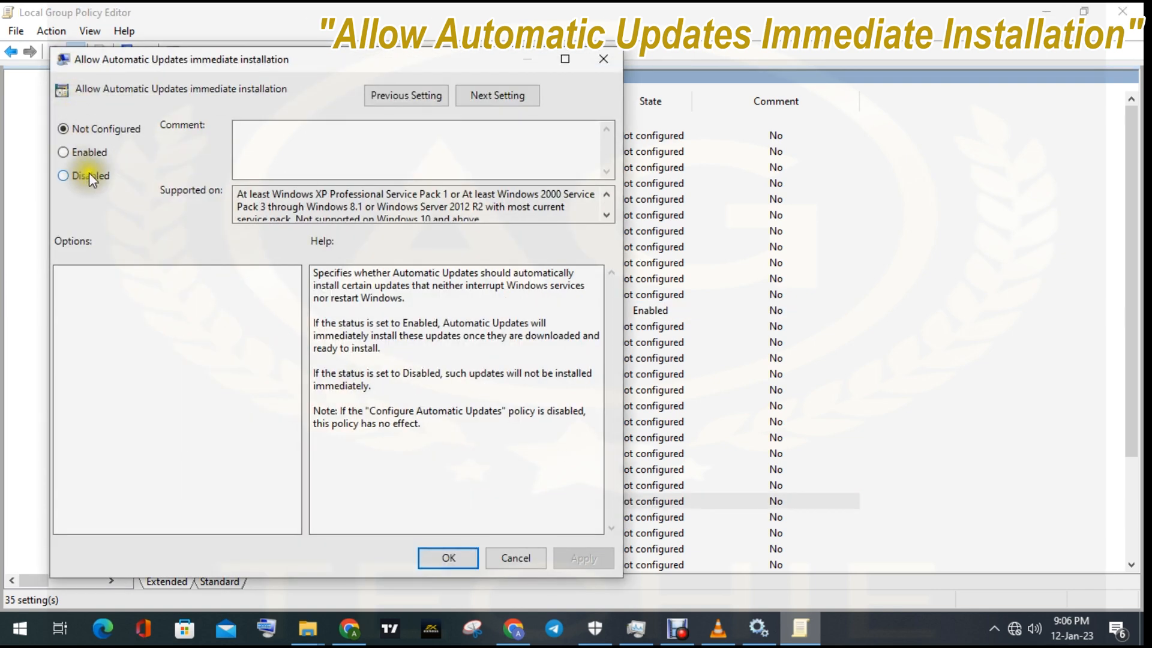
{"action": "left_click", "coordinate": [65, 152]}
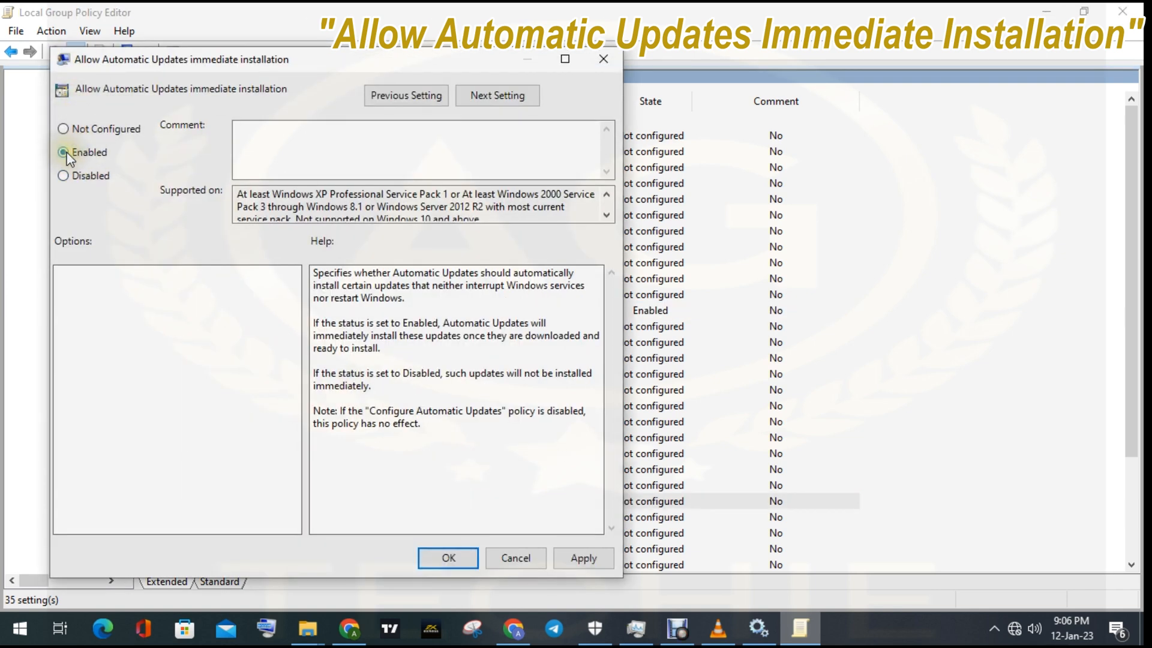
{"action": "left_click", "coordinate": [580, 556]}
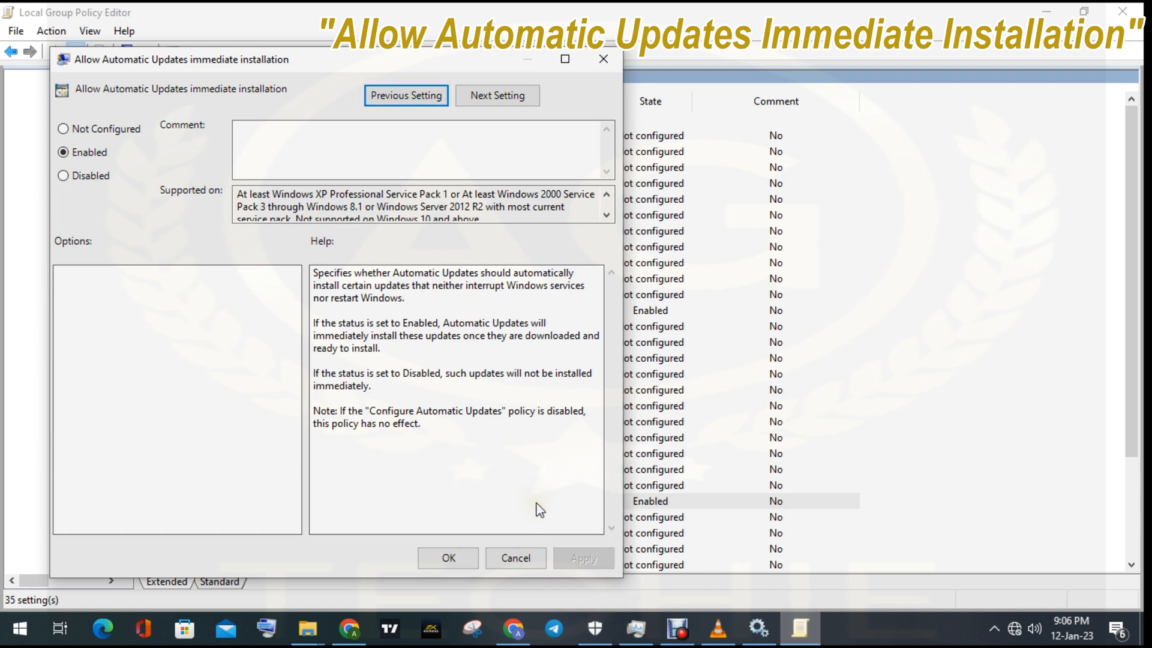
{"action": "left_click", "coordinate": [442, 559]}
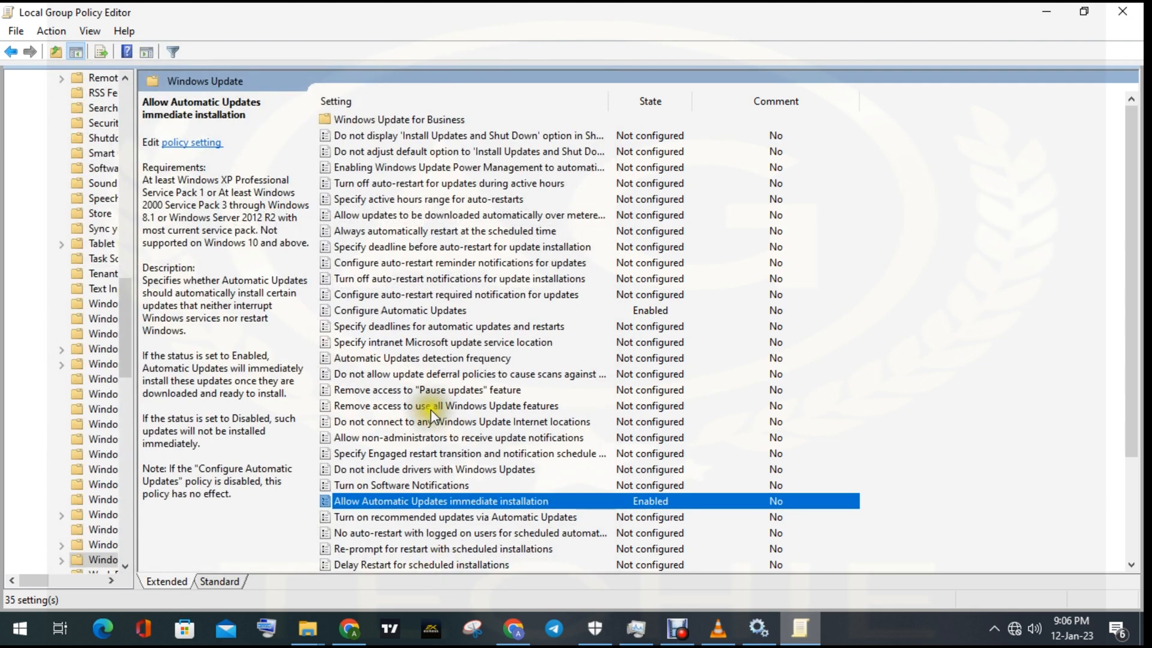
- Look through the Windows Update policies for the setting that allows automatic update downloads over metered connections
{"action": "scroll", "coordinate": [422, 414], "scroll_direction": "down", "scroll_amount": 1}
{"action": "scroll", "coordinate": [424, 418], "scroll_direction": "down", "scroll_amount": 1}
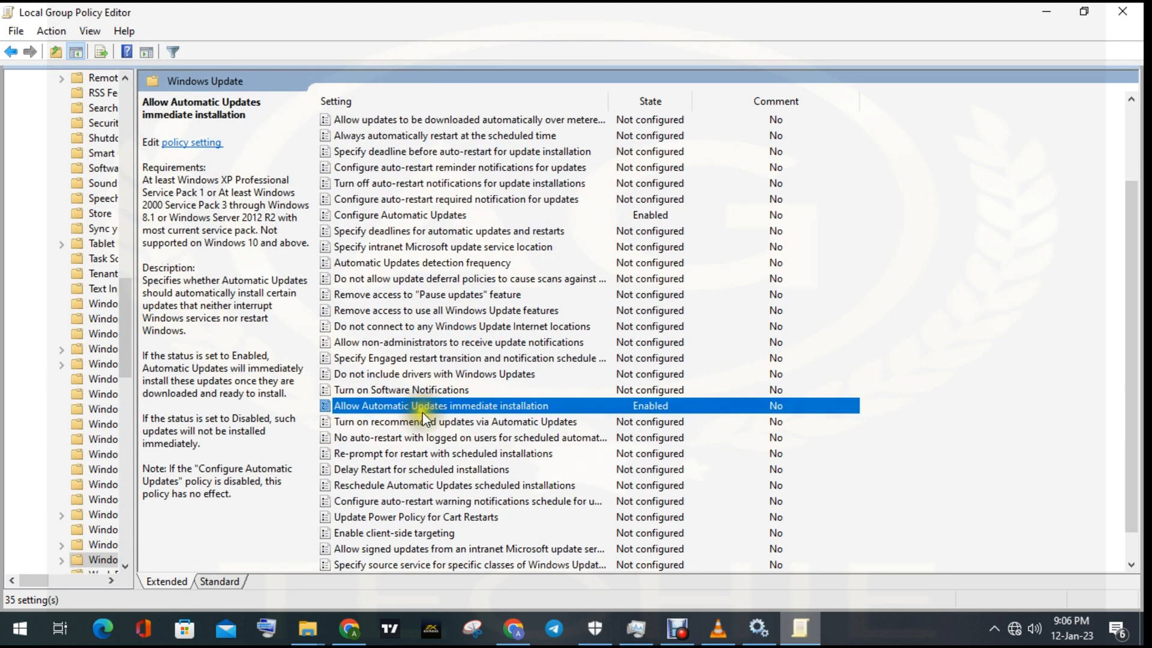
{"action": "scroll", "coordinate": [425, 416], "scroll_direction": "down", "scroll_amount": 1}
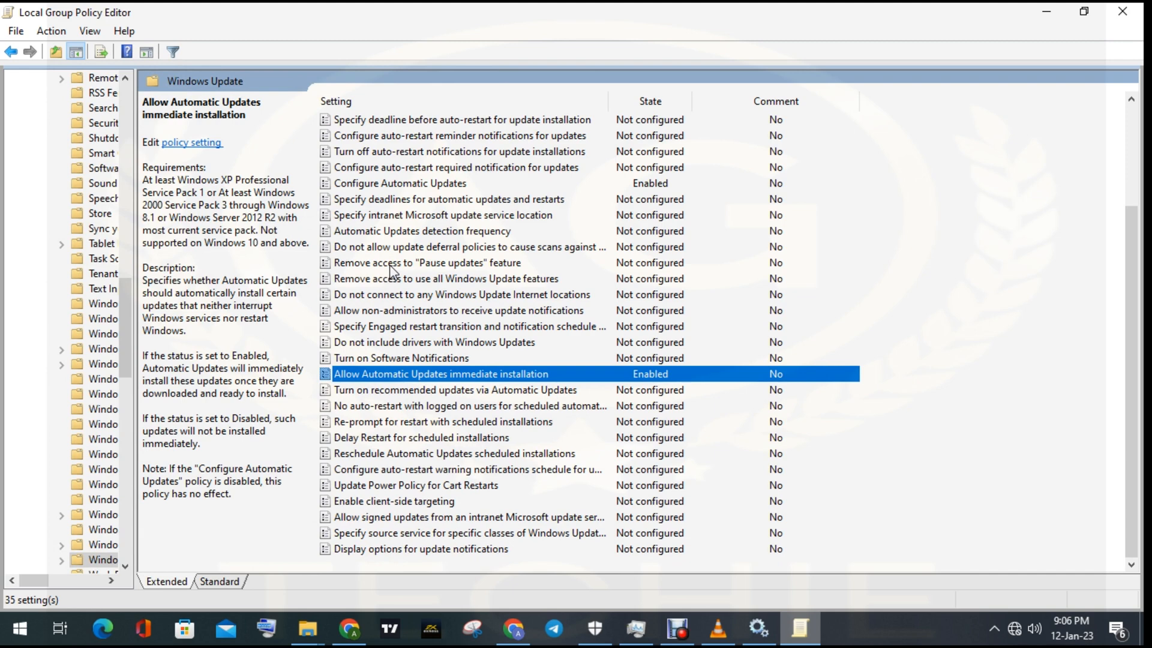
{"action": "scroll", "coordinate": [390, 271], "scroll_direction": "up", "scroll_amount": 3}
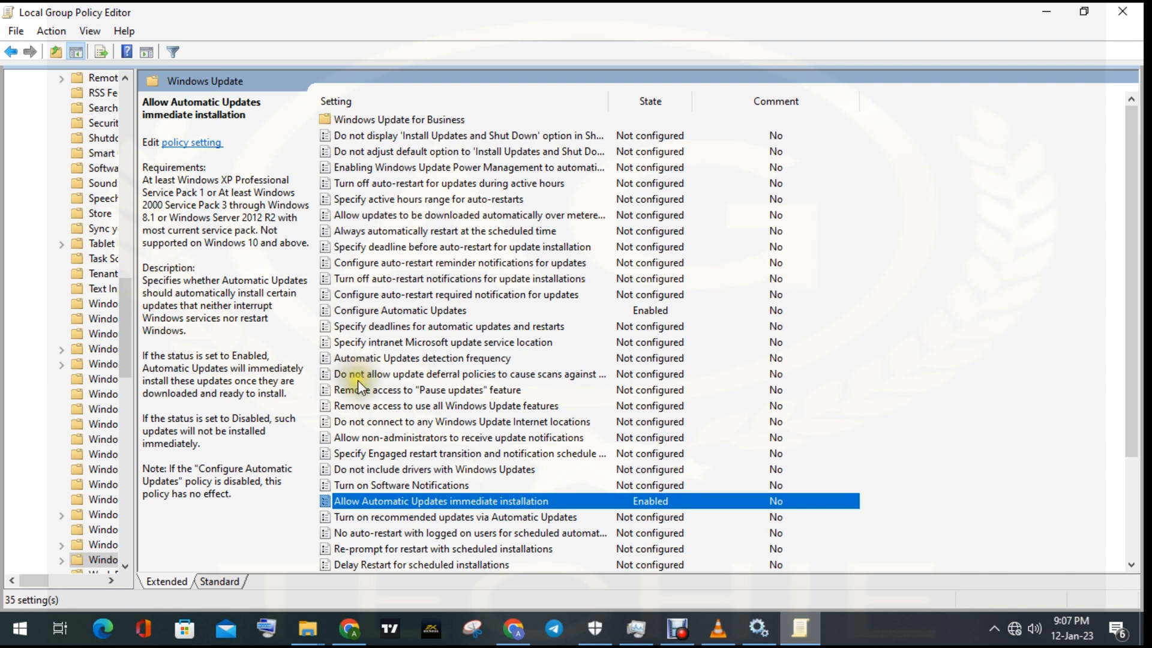
{"action": "key", "text": "a"}
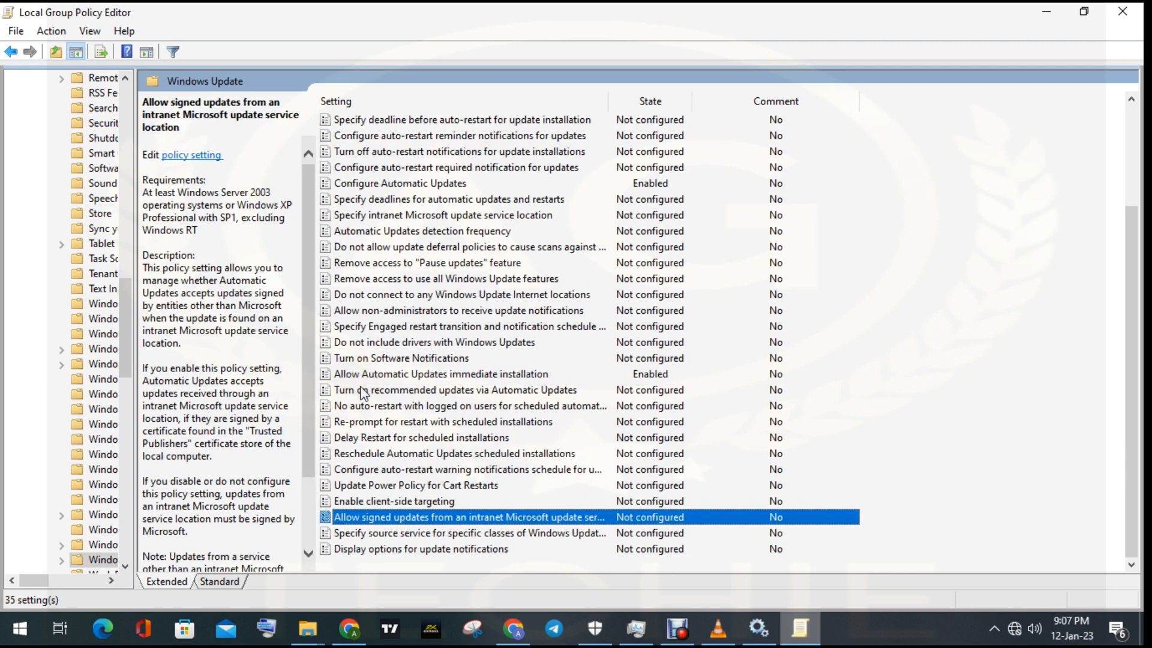
{"action": "key", "text": "a"}
{"action": "key", "text": "a"}
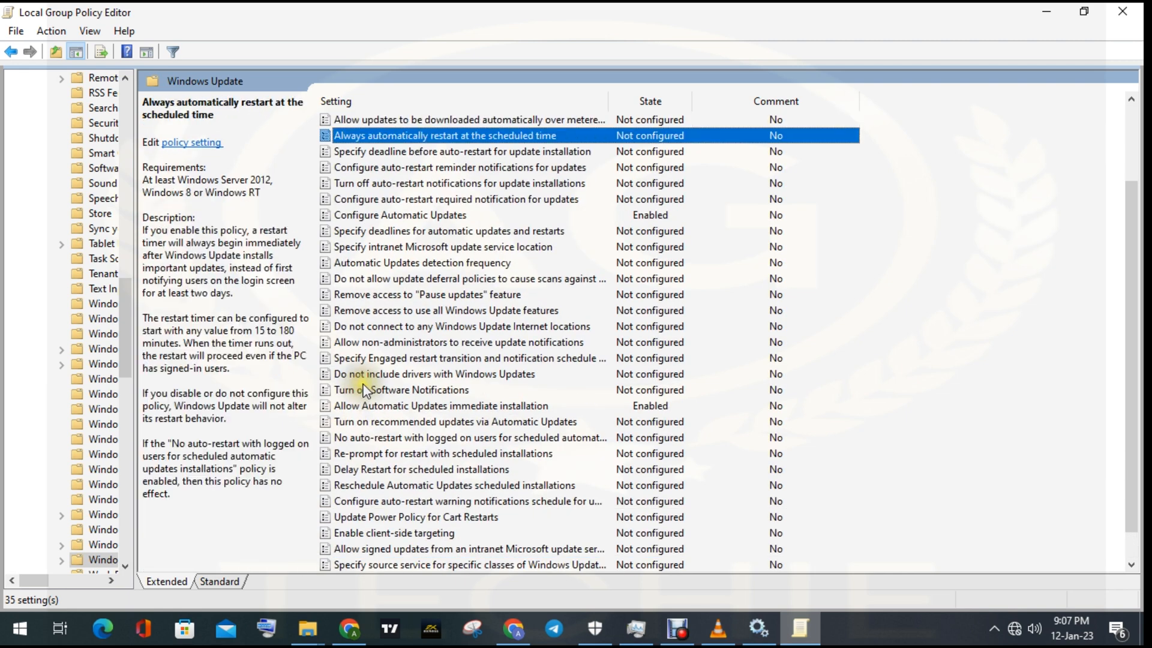
{"action": "key", "text": "a"}
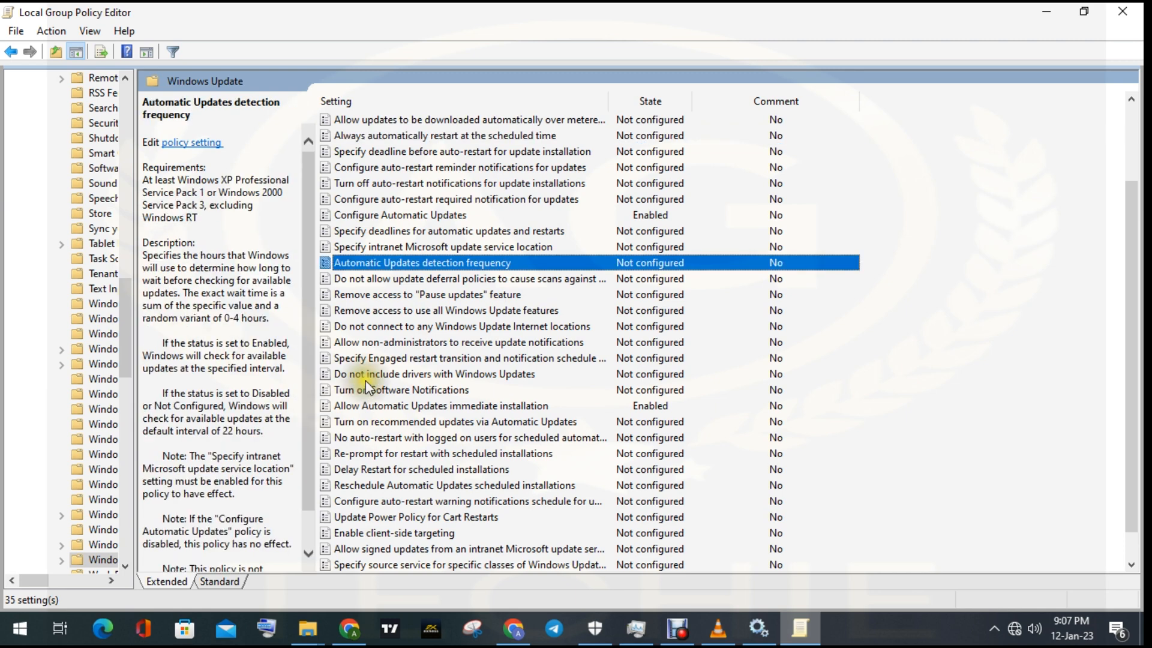
{"action": "key", "text": "a"}
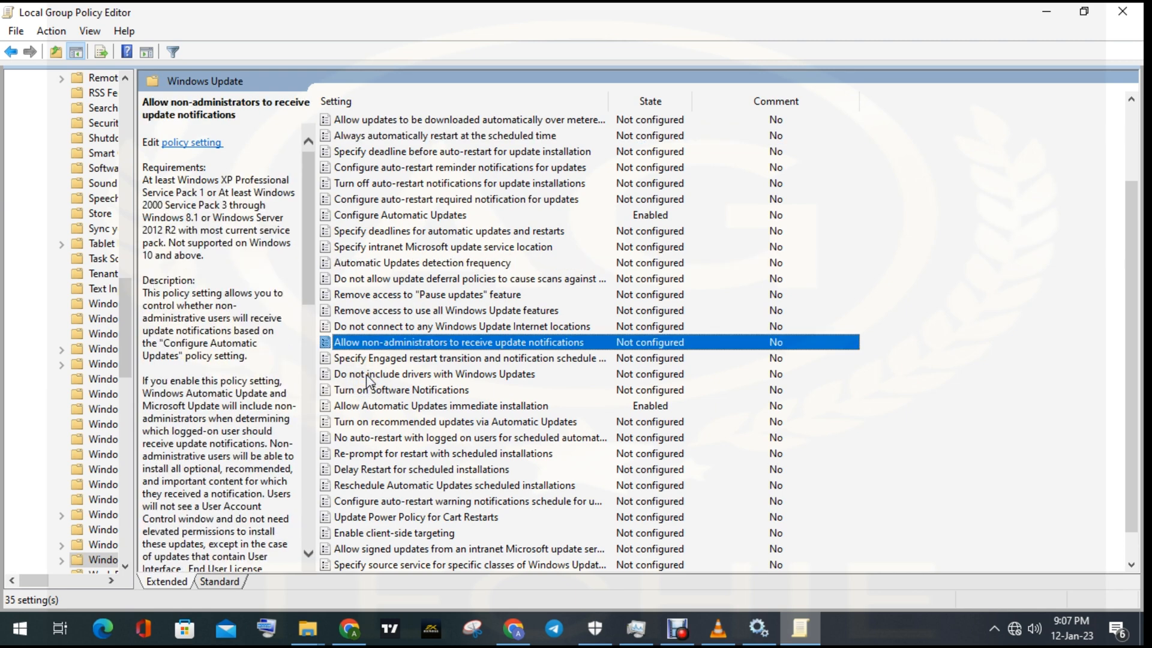
{"action": "key", "text": "a"}
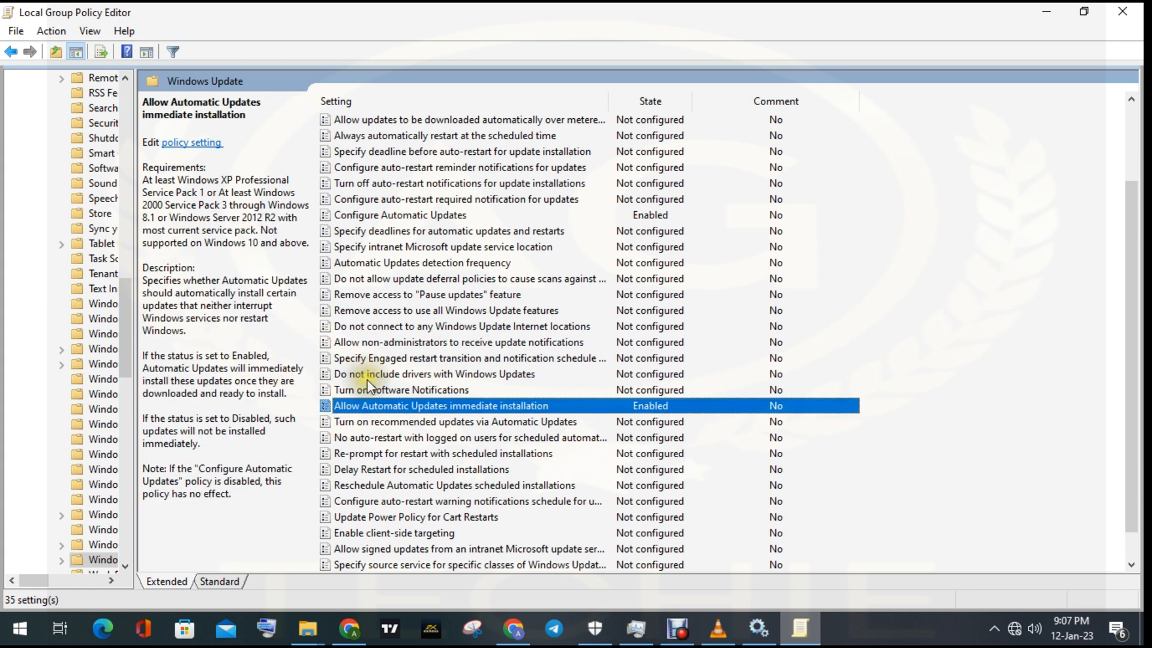
{"action": "key", "text": "a"}
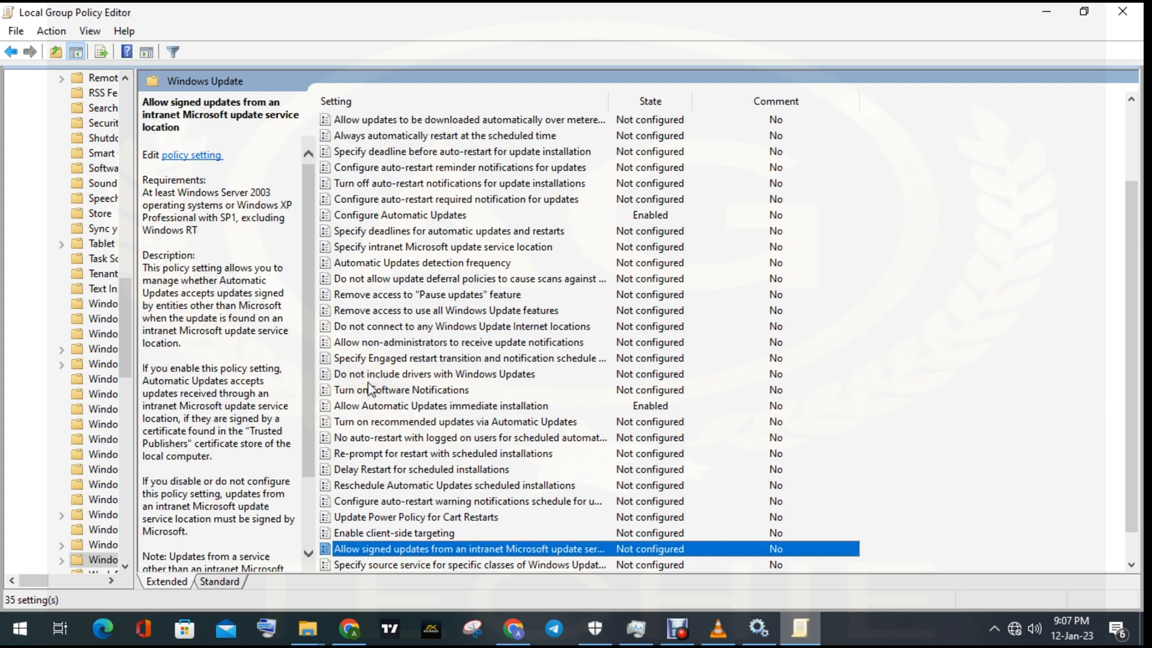
{"action": "key", "text": "a"}
{"action": "key", "text": "c"}
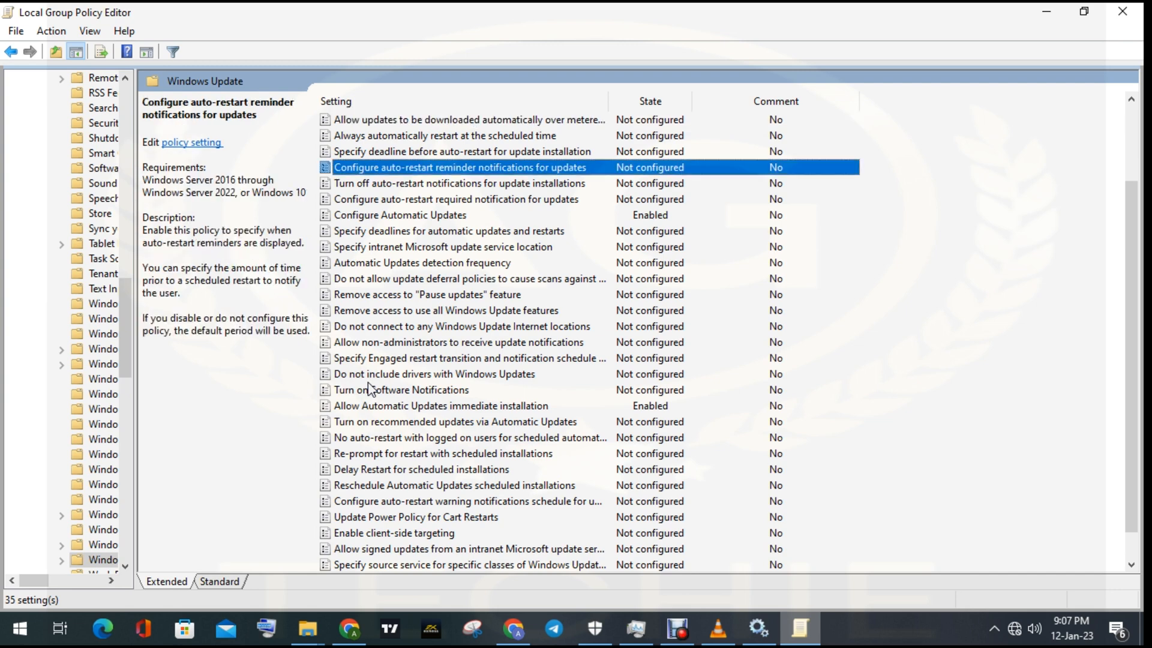
{"action": "key", "text": "c"}
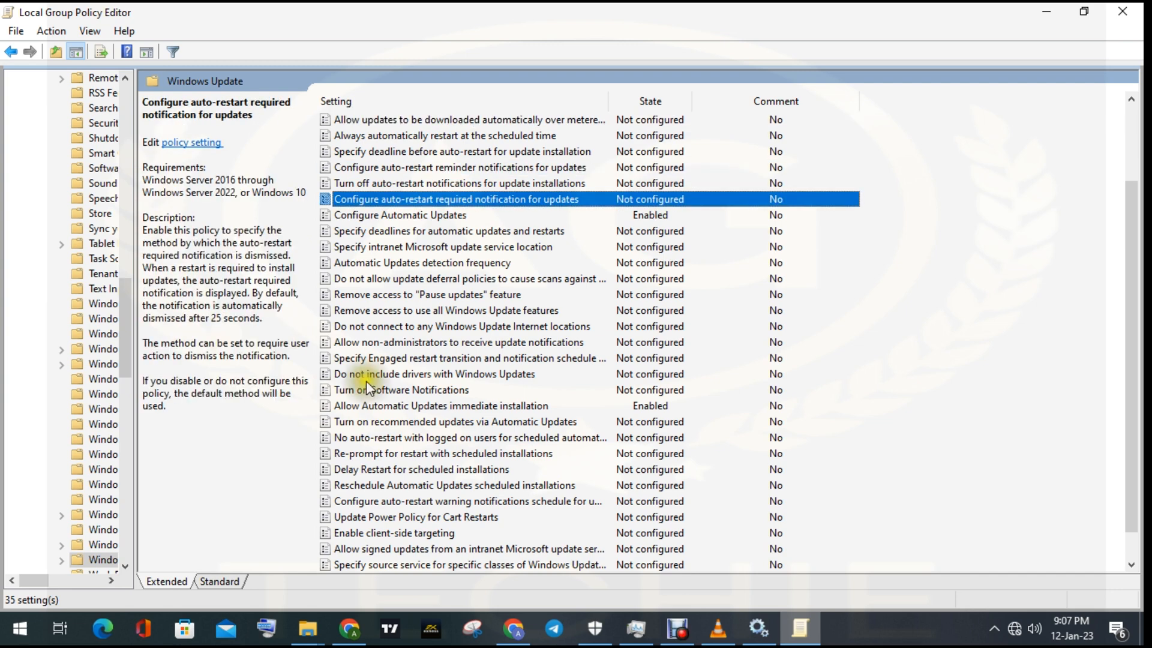
{"action": "key", "text": "c"}
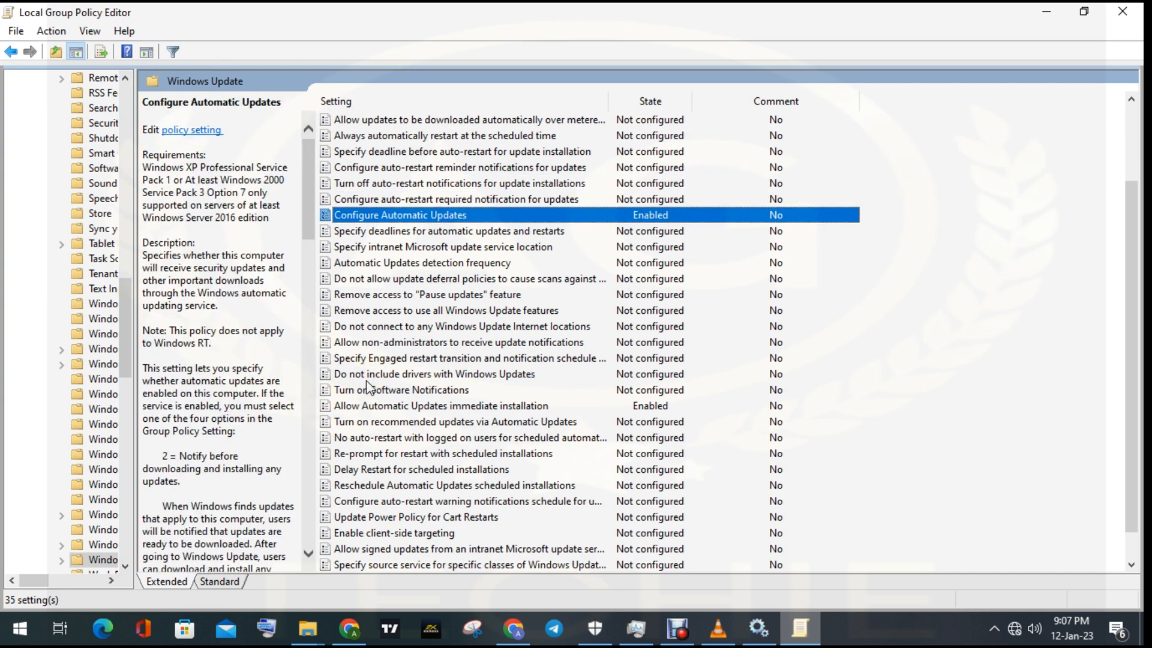
{"action": "key", "text": "c"}
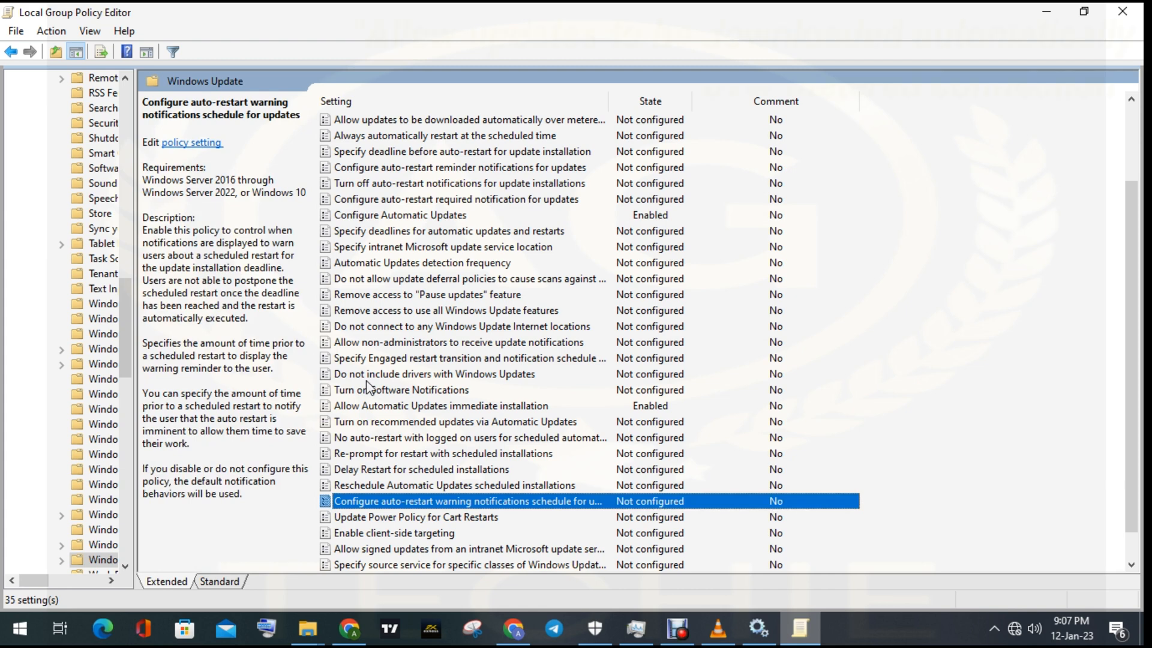
{"action": "key", "text": "c"}
{"action": "scroll", "coordinate": [425, 285], "scroll_direction": "up", "scroll_amount": 2}
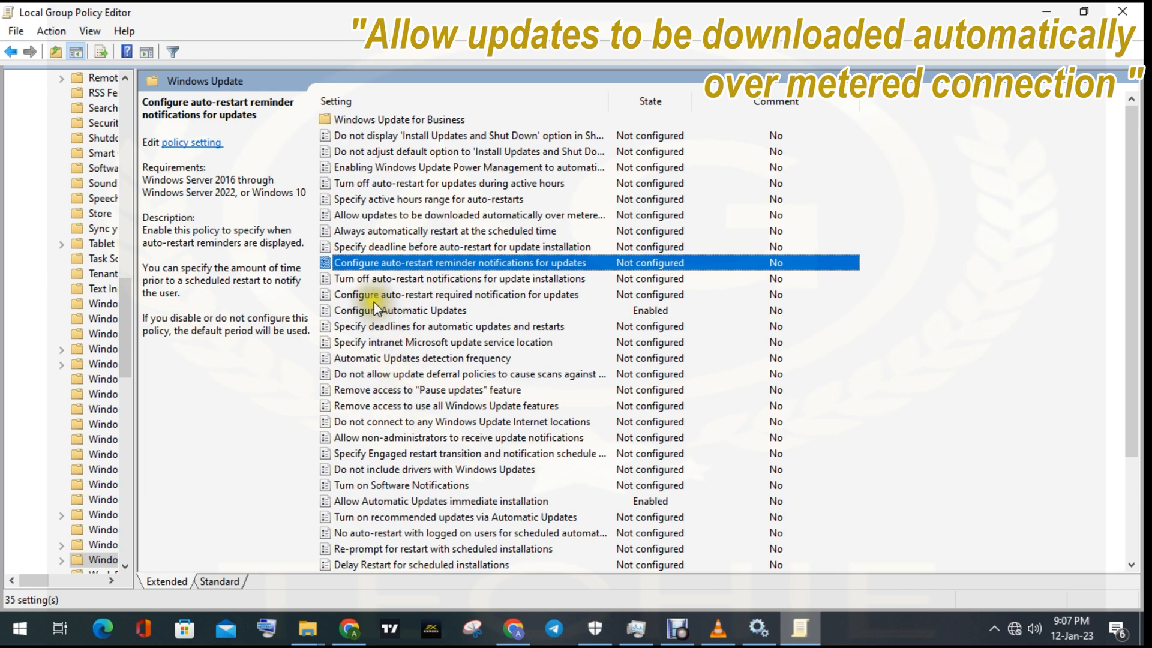
- Enable the Allow updates to be downloaded automatically over metered connections policy, apply the change and close its dialog
{"action": "left_click", "coordinate": [380, 210]}
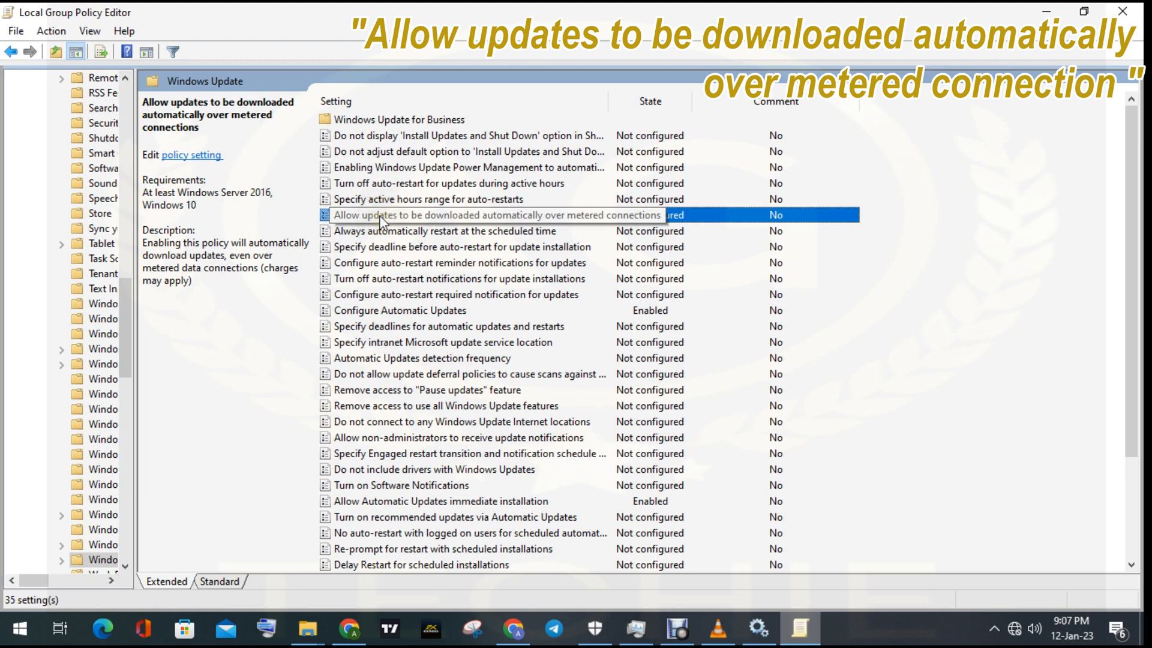
{"action": "double_click", "coordinate": [381, 218]}
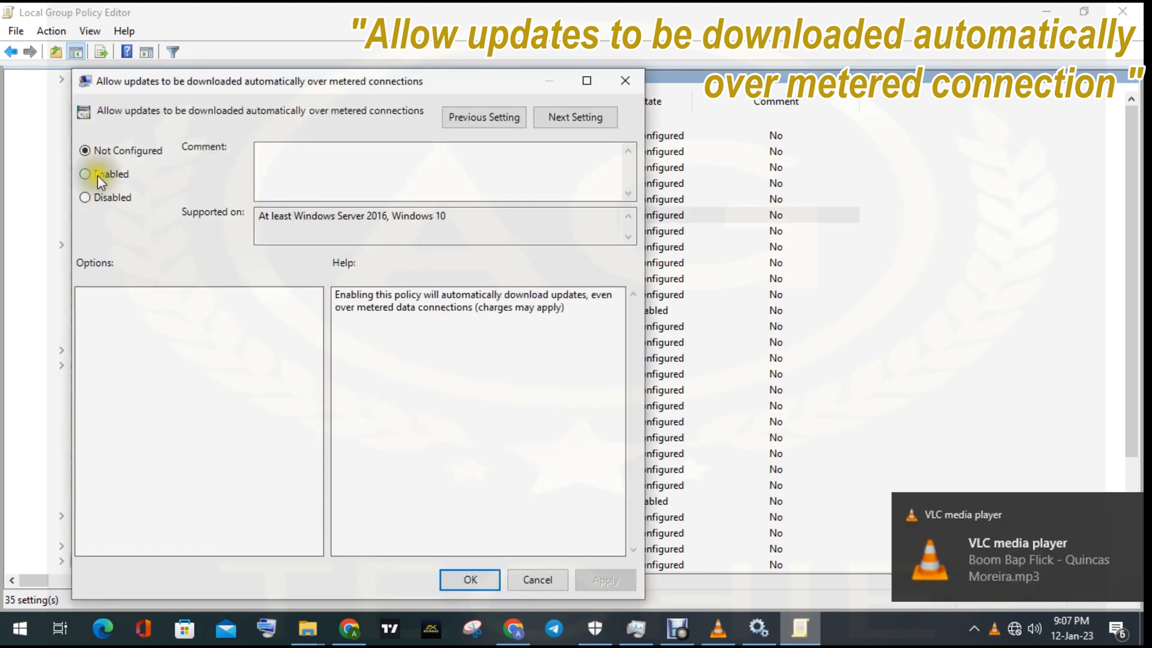
{"action": "left_click", "coordinate": [101, 175]}
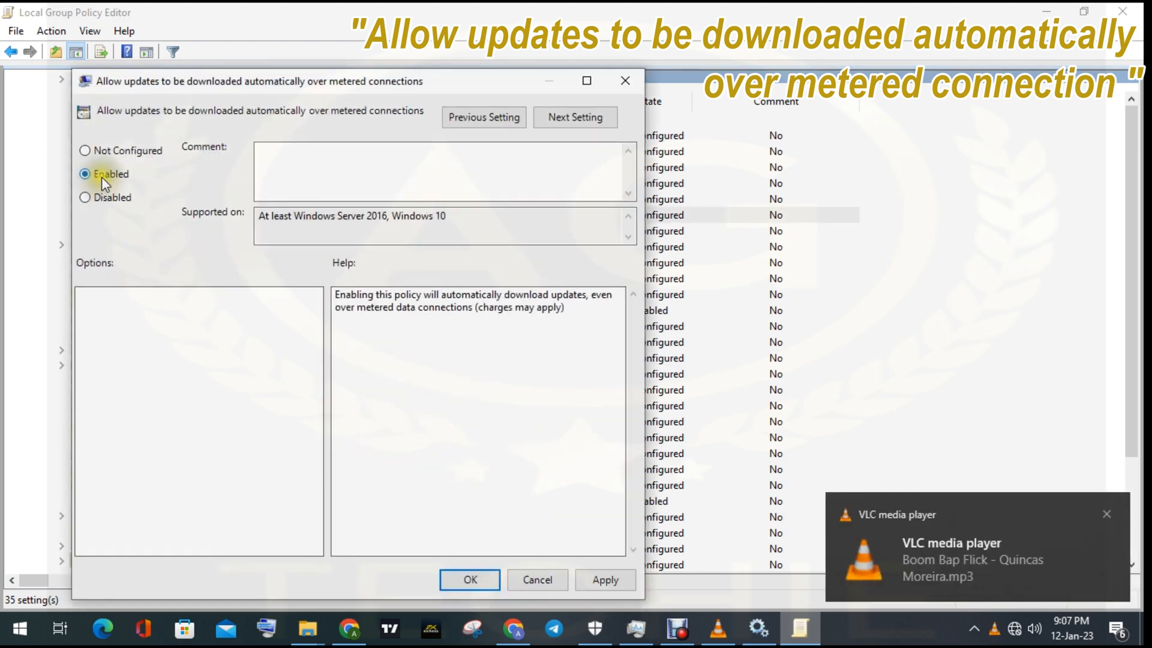
{"action": "left_click", "coordinate": [1108, 514]}
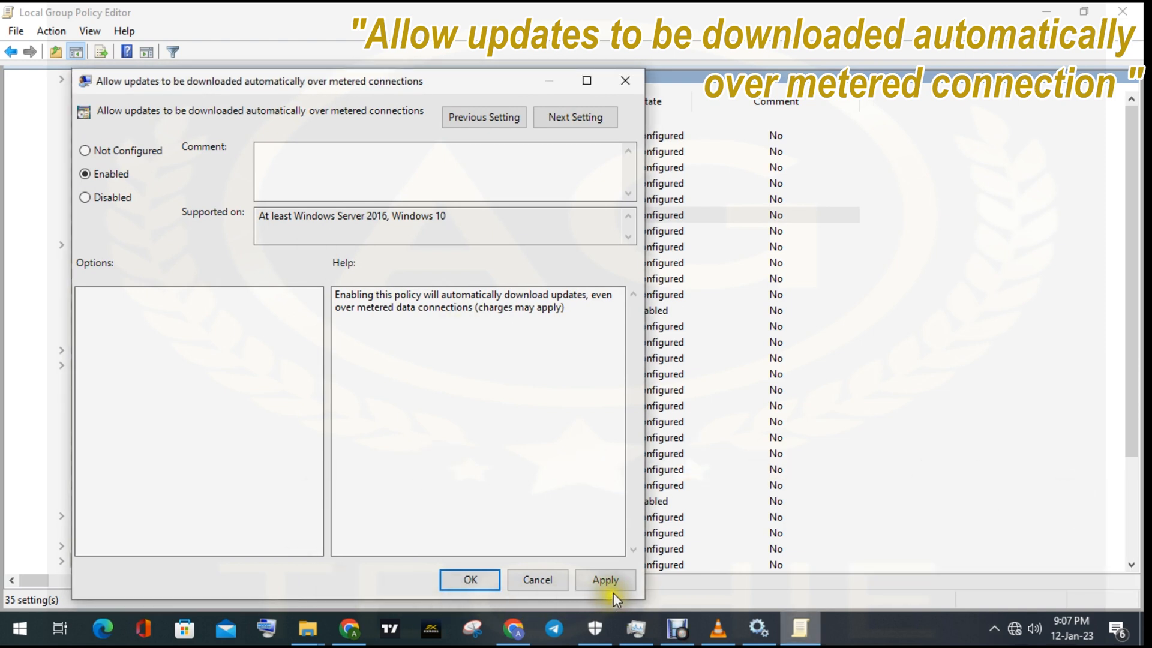
{"action": "left_click", "coordinate": [602, 580]}
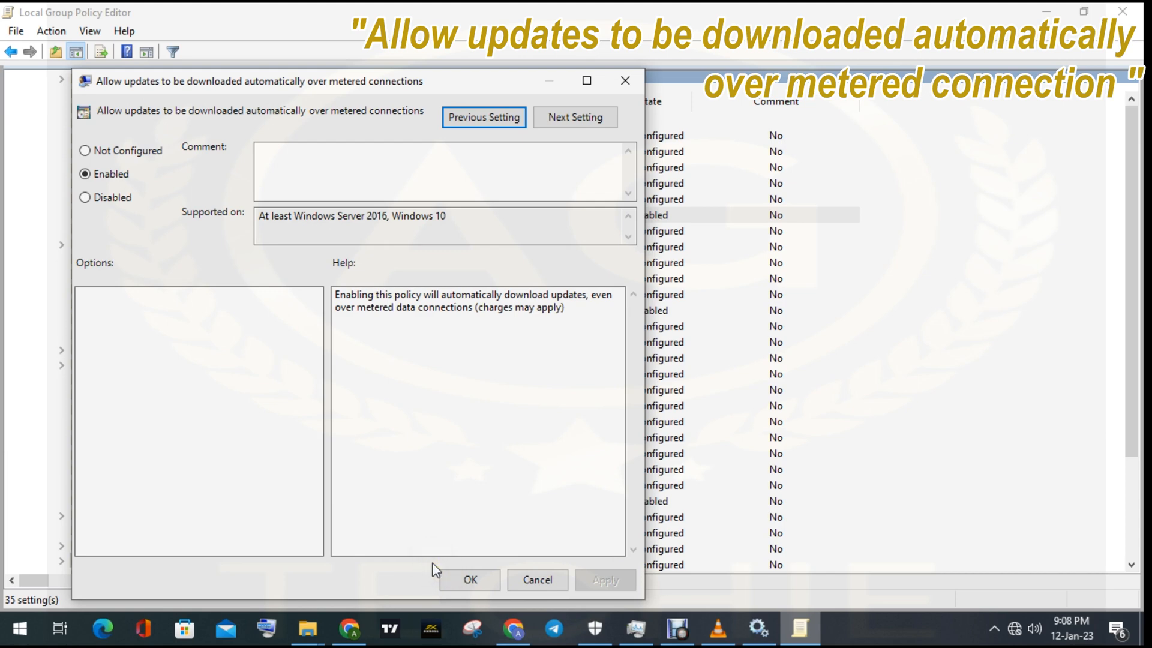
{"action": "left_click", "coordinate": [486, 580]}
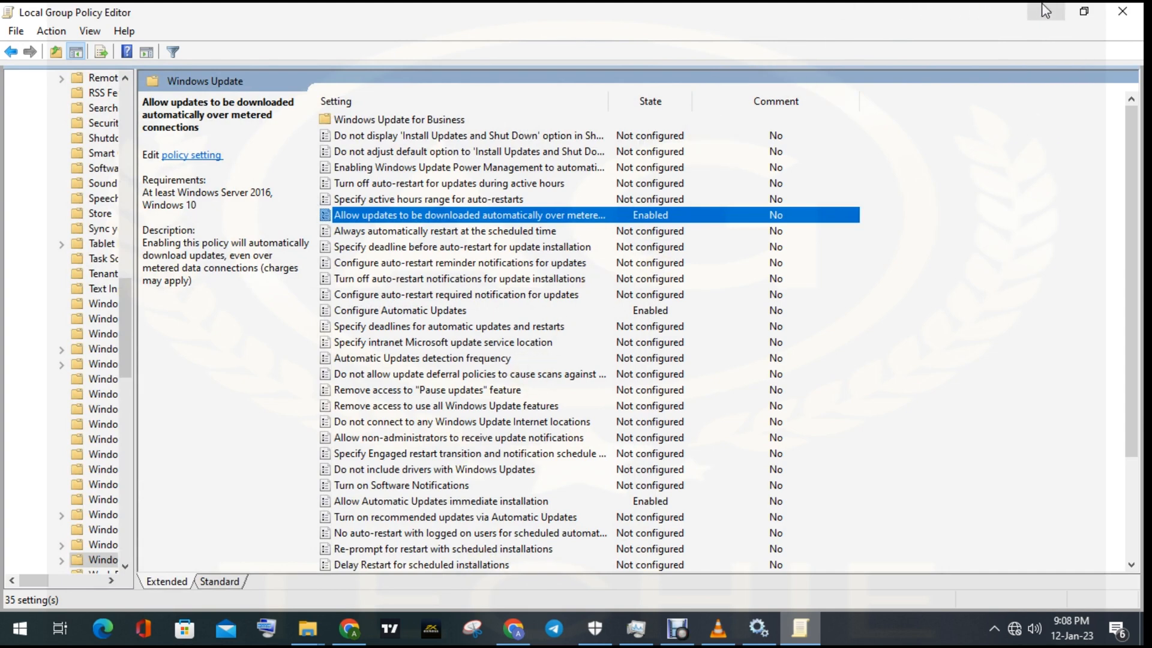
- Minimize the Local Group Policy Editor and refresh the desktop several times
{"action": "left_click", "coordinate": [1028, 16]}
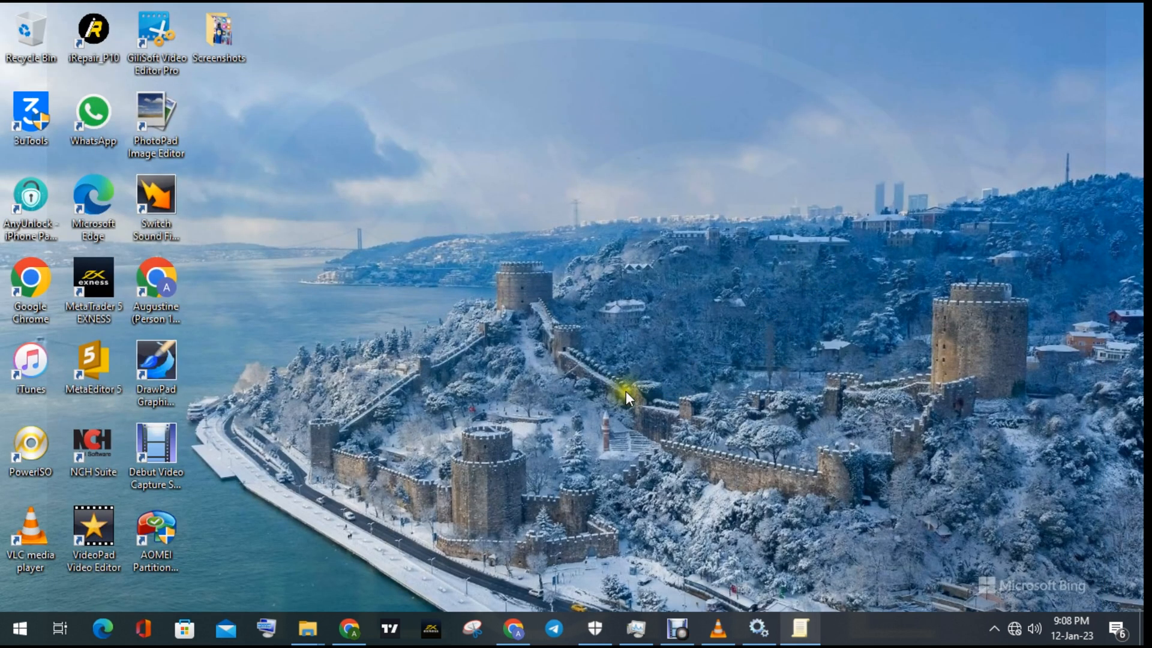
{"action": "right_click", "coordinate": [574, 239]}
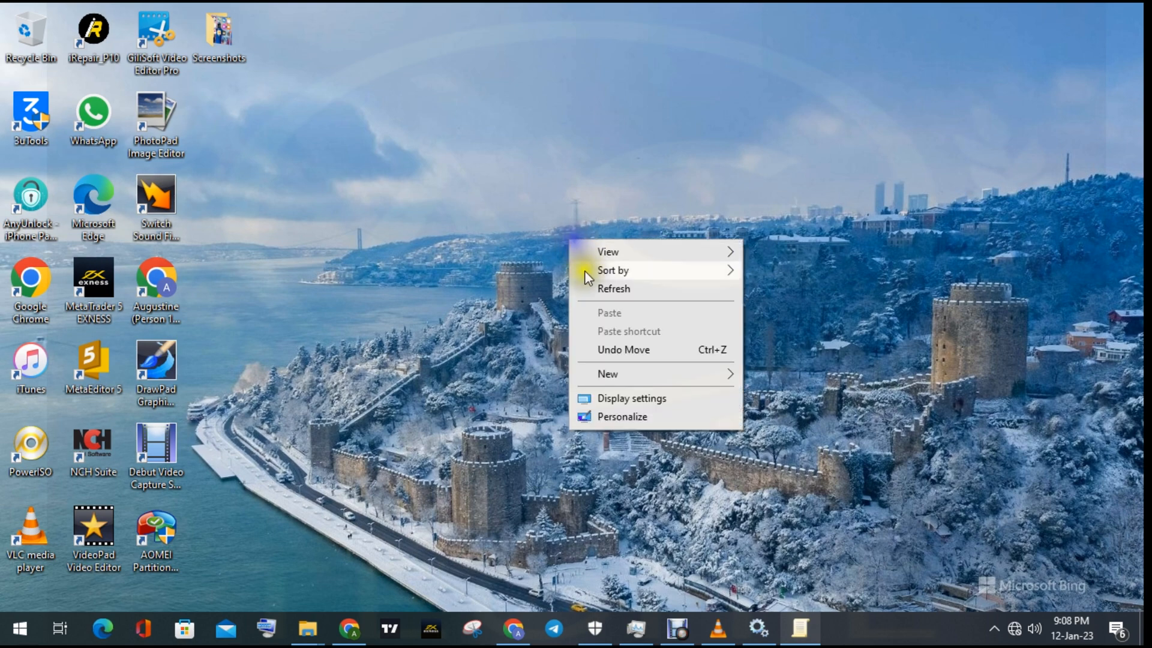
{"action": "left_click", "coordinate": [621, 286]}
{"action": "right_click", "coordinate": [543, 182]}
{"action": "left_click", "coordinate": [579, 220]}
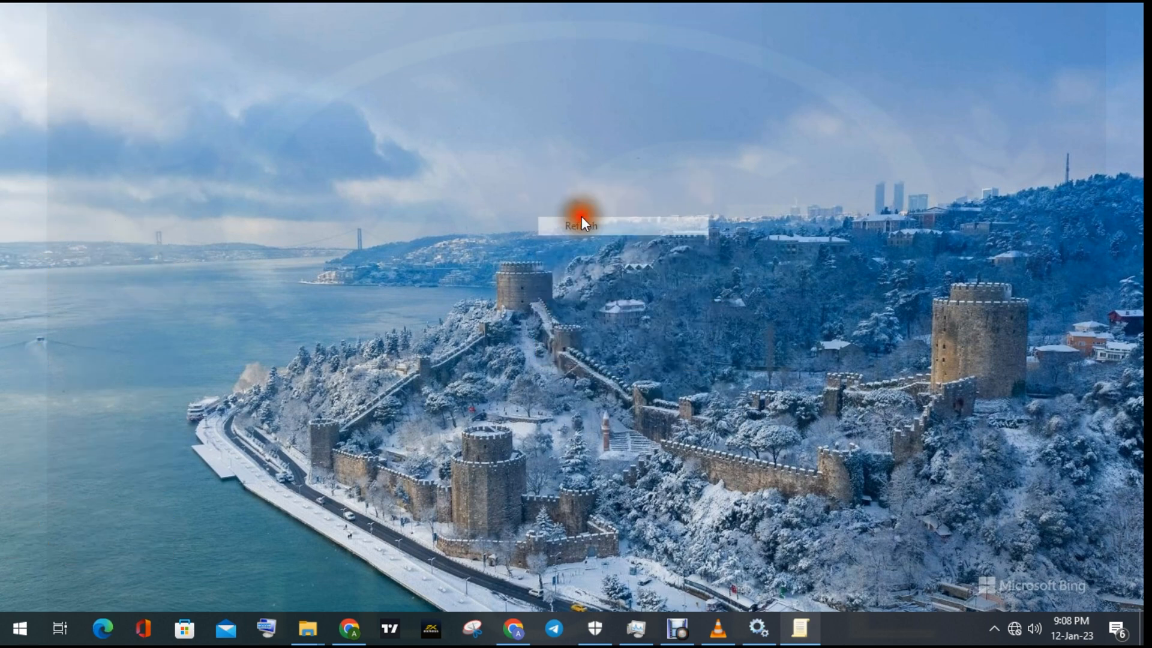
{"action": "right_click", "coordinate": [541, 160]}
{"action": "left_click", "coordinate": [573, 207]}
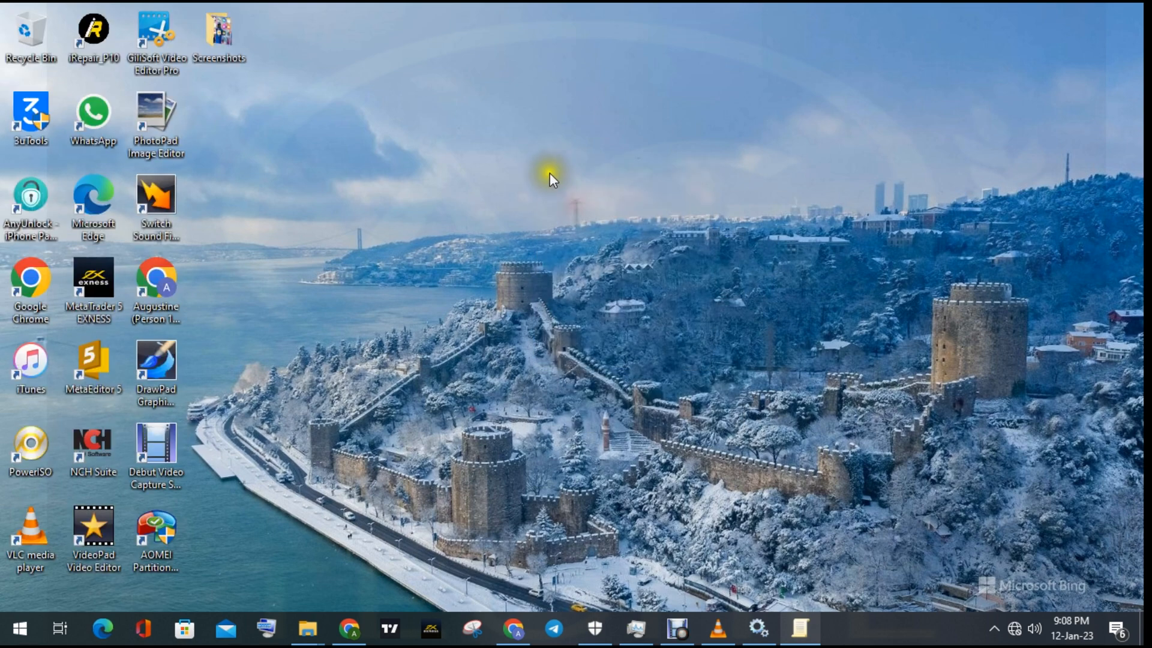
{"action": "right_click", "coordinate": [549, 172]}
{"action": "left_click", "coordinate": [585, 222]}
{"action": "right_click", "coordinate": [483, 209]}
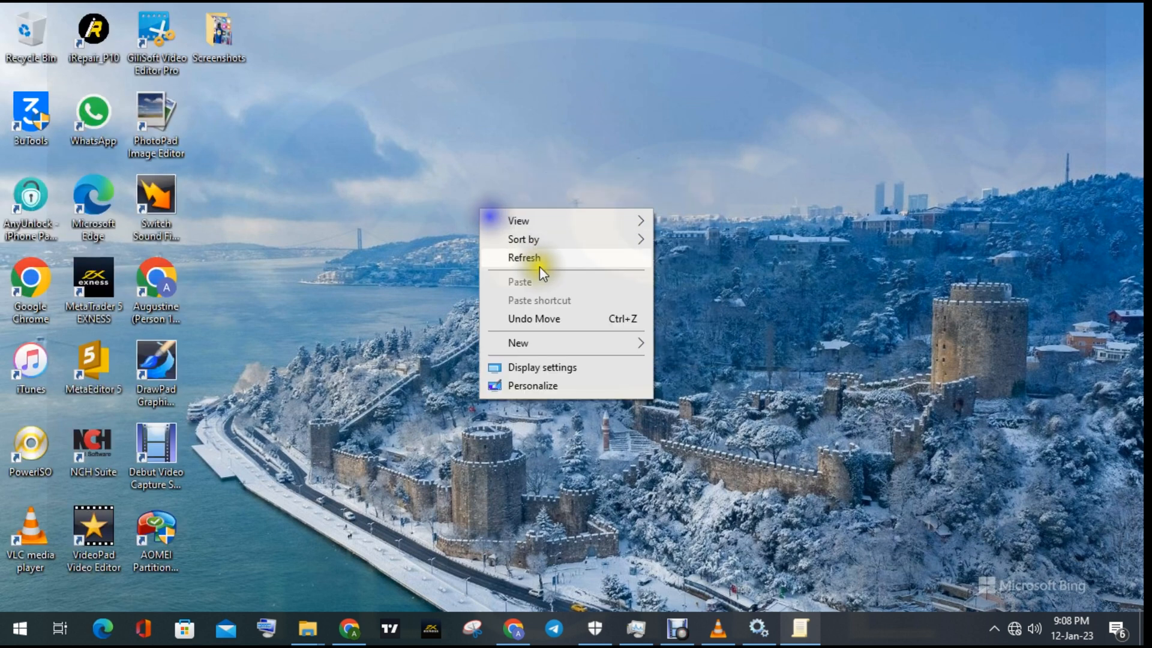
{"action": "left_click", "coordinate": [542, 262]}
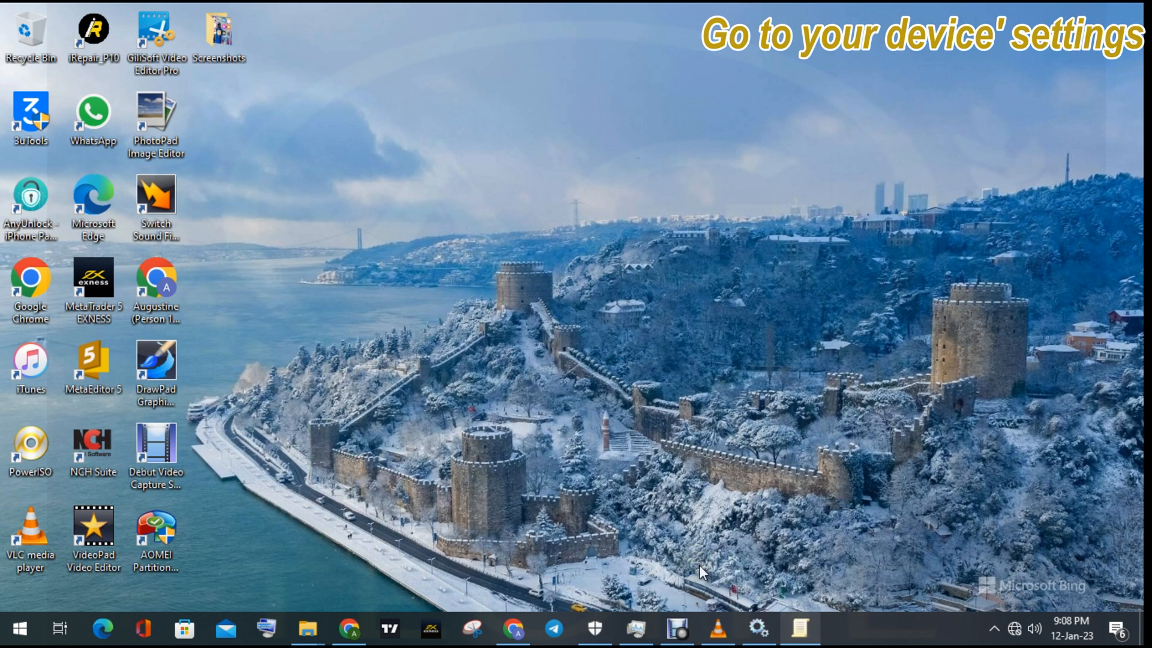
{"action": "left_click", "coordinate": [585, 489]}
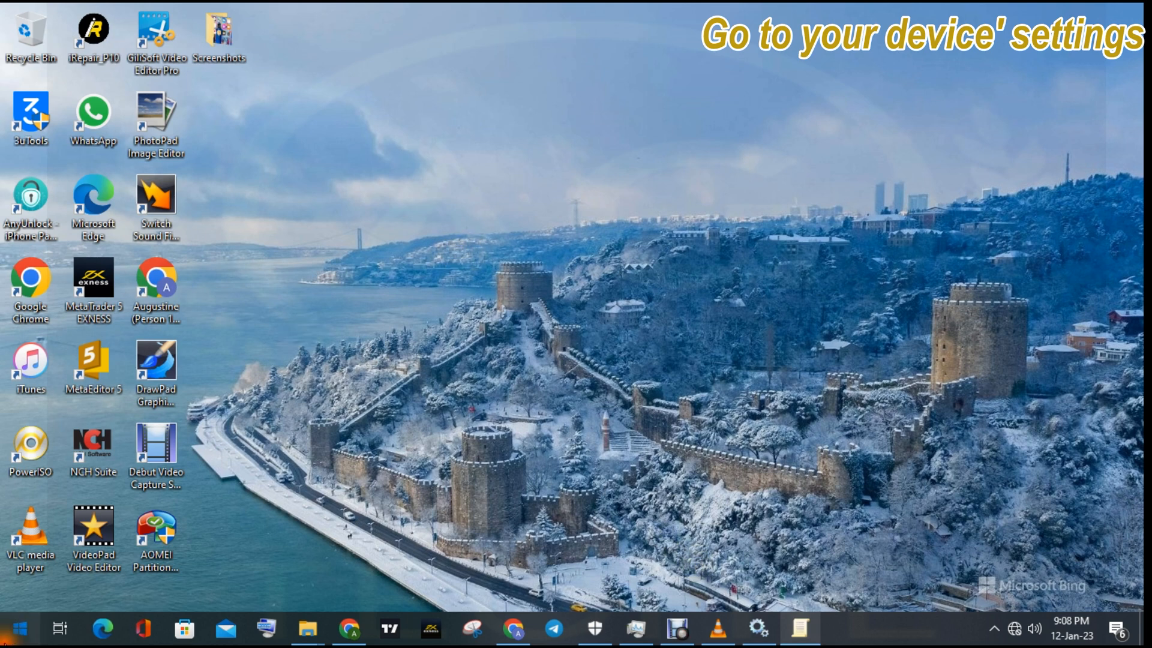
- Open Windows Settings, maximize its window and go to the Update & Security category
{"action": "left_click", "coordinate": [24, 628]}
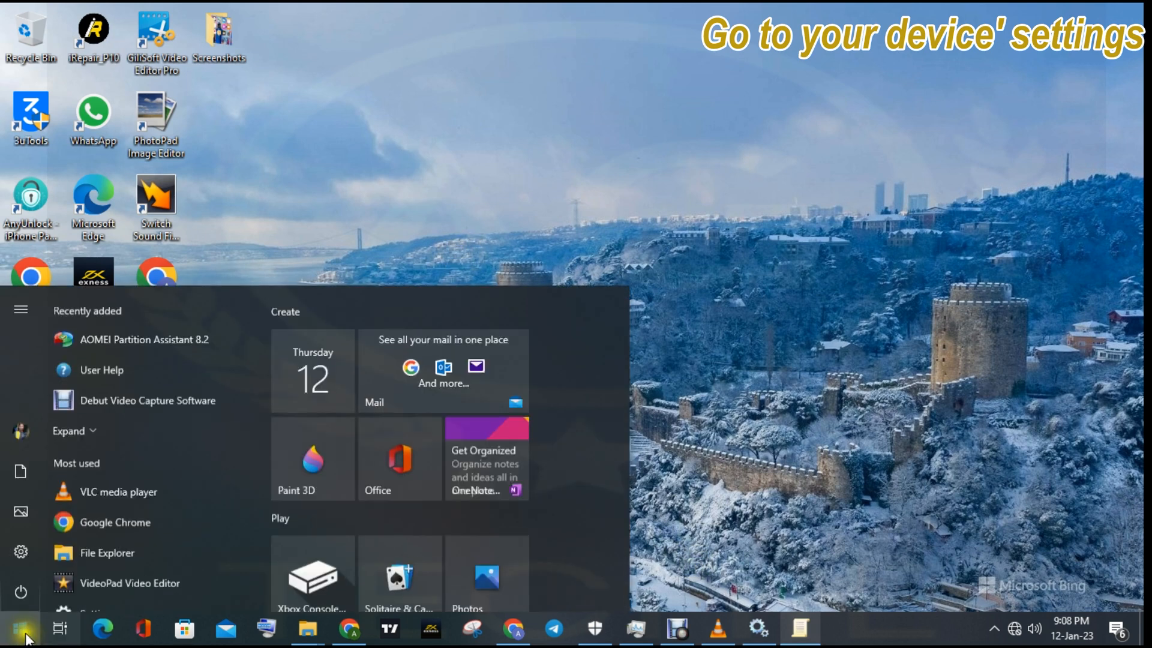
{"action": "left_click", "coordinate": [26, 550]}
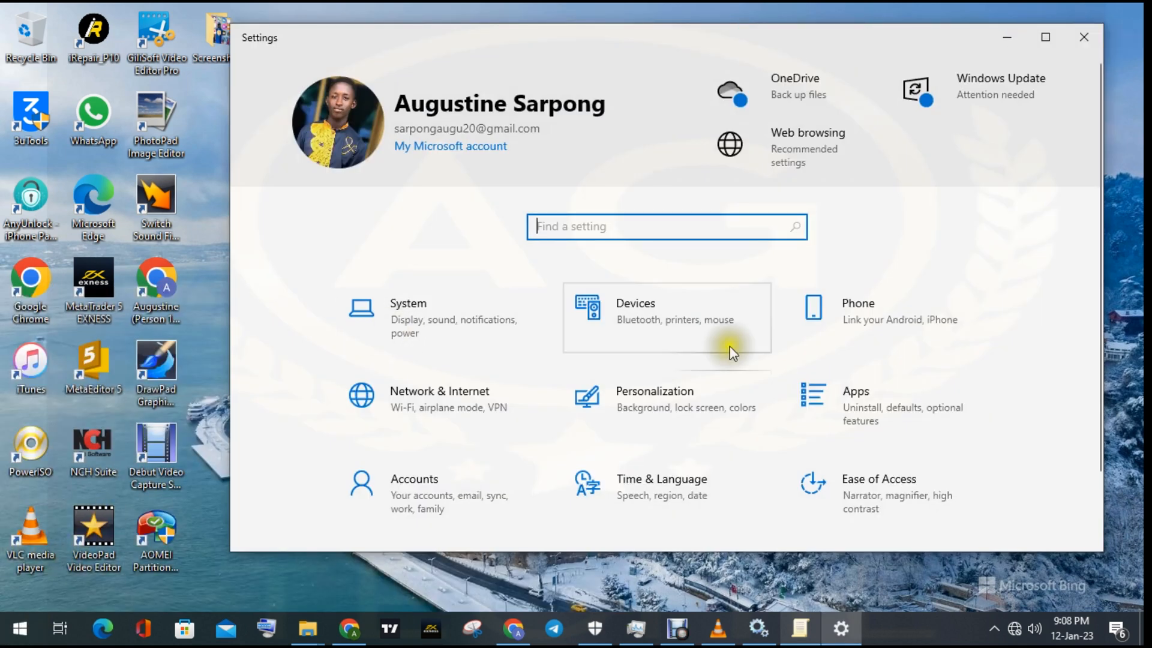
{"action": "scroll", "coordinate": [881, 434], "scroll_direction": "down", "scroll_amount": 1}
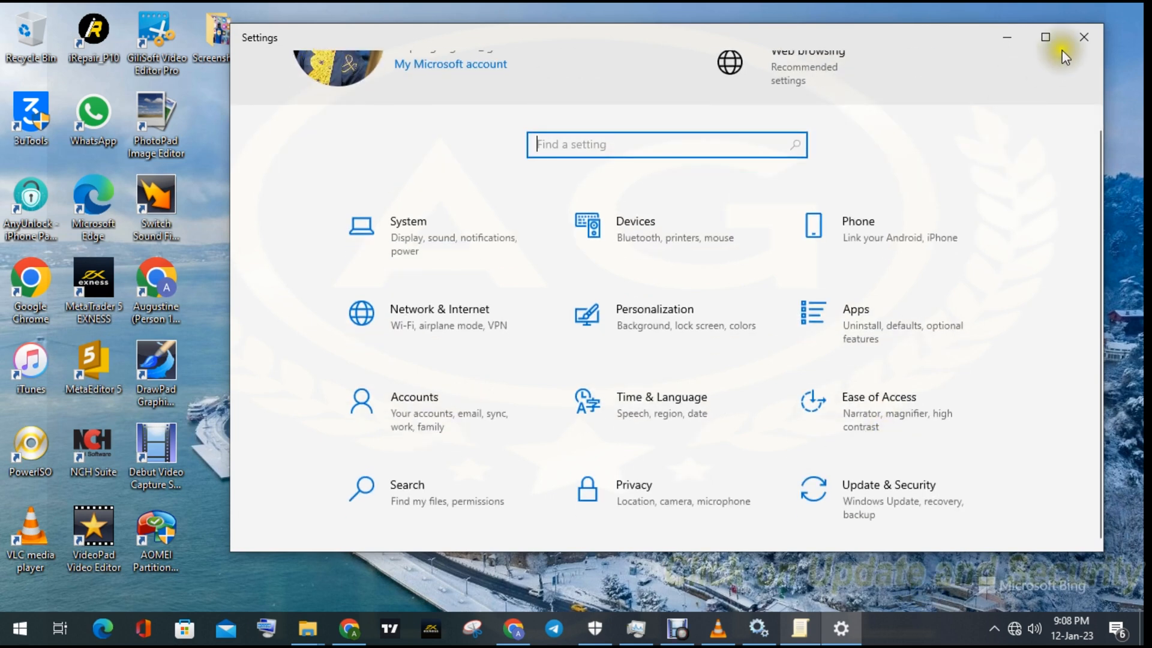
{"action": "left_click", "coordinate": [1045, 37]}
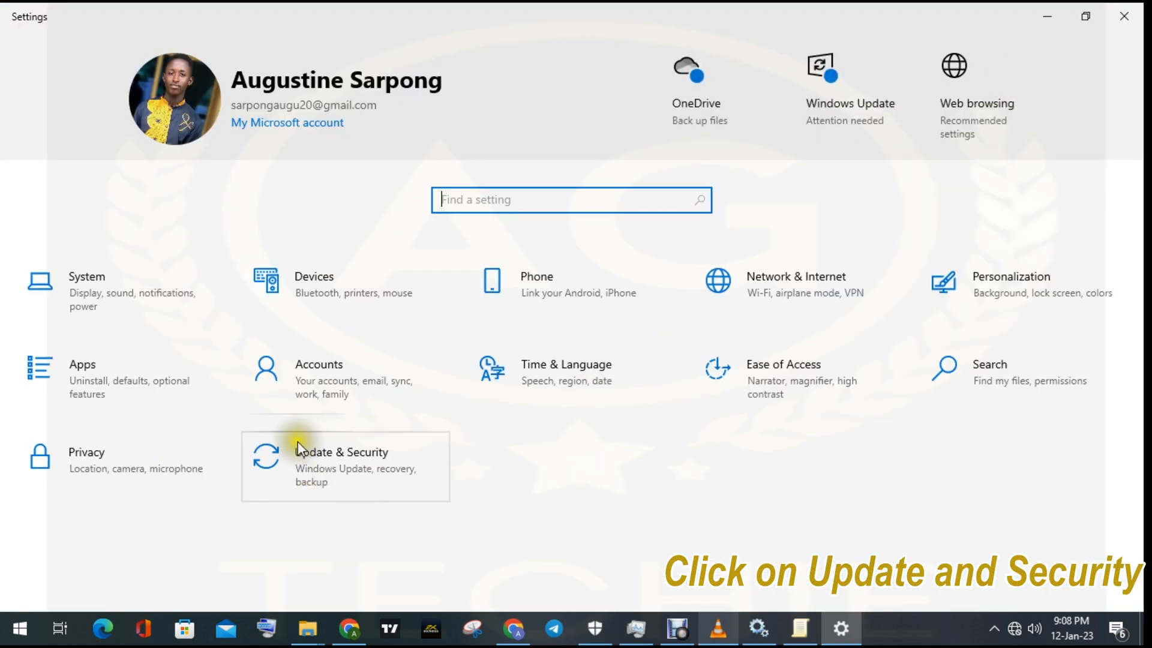
{"action": "left_click", "coordinate": [322, 469]}
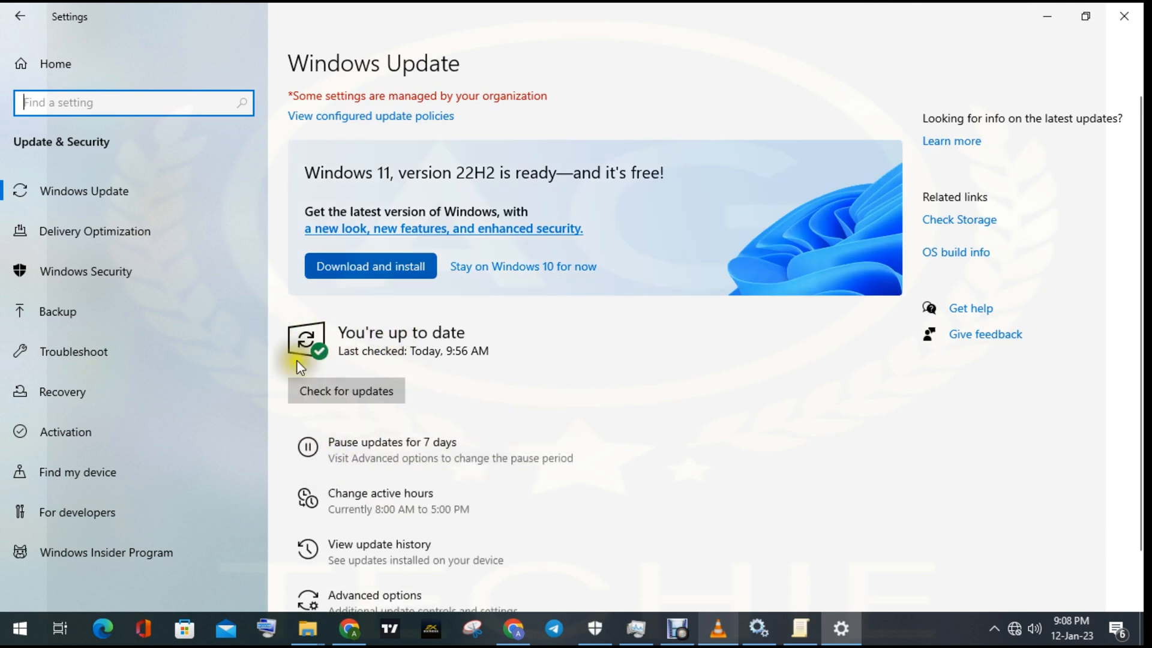
- Check for updates on the Windows Update page and review the outcome
{"action": "scroll", "coordinate": [356, 509], "scroll_direction": "down", "scroll_amount": 1}
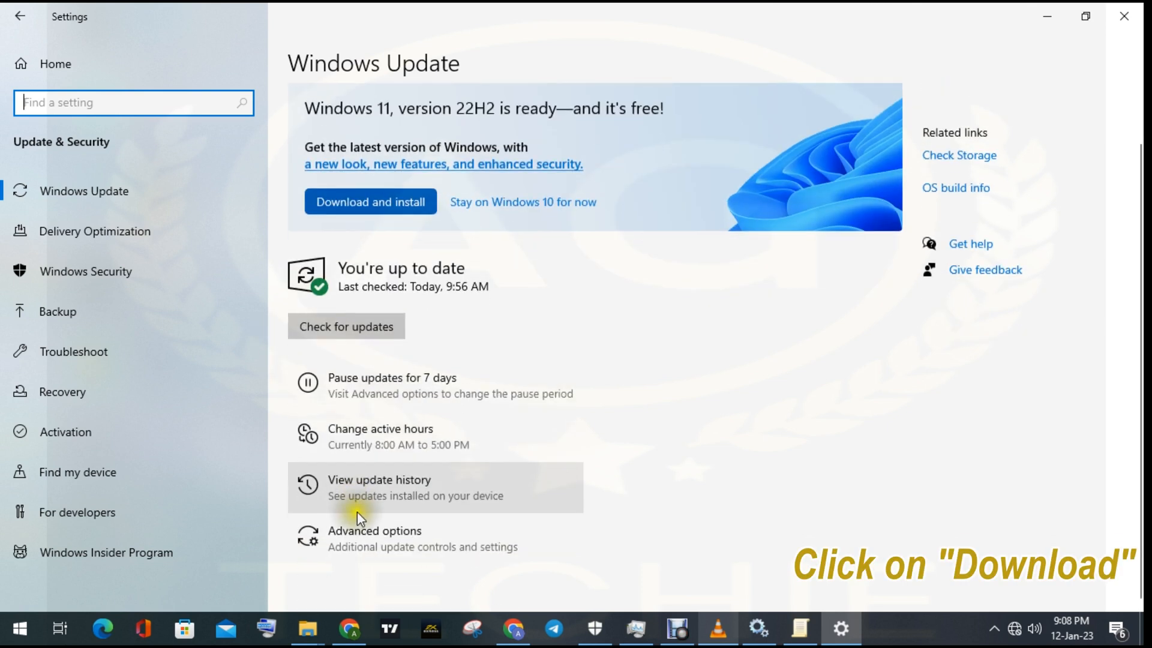
{"action": "left_click", "coordinate": [366, 328]}
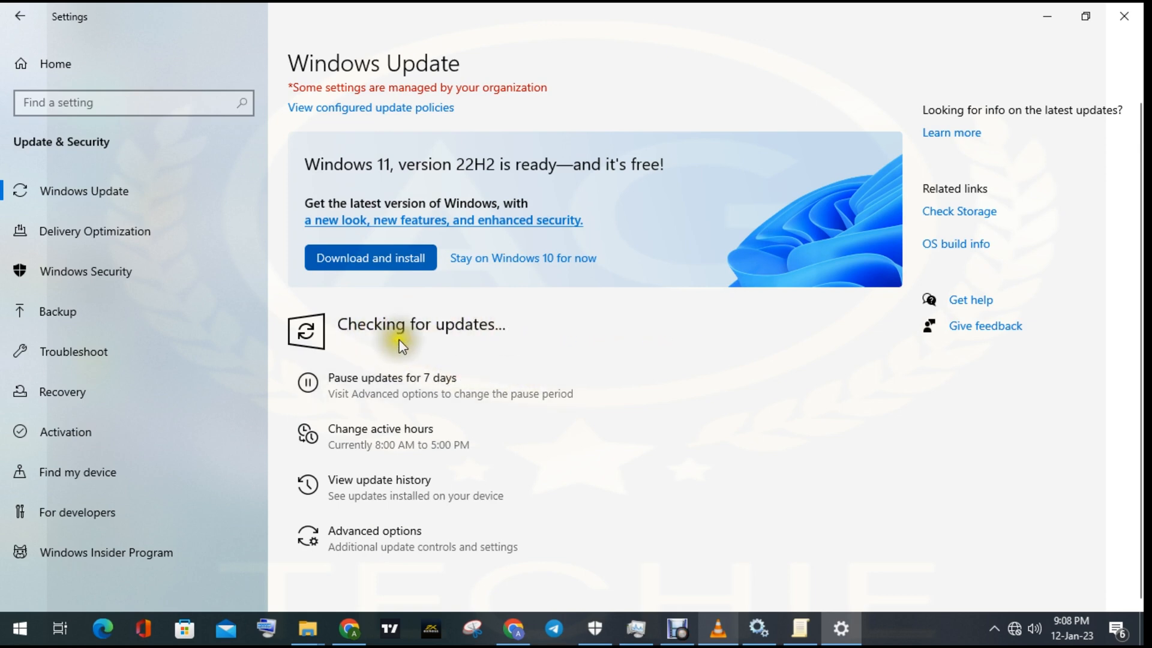
{"action": "scroll", "coordinate": [408, 487], "scroll_direction": "down", "scroll_amount": 2}
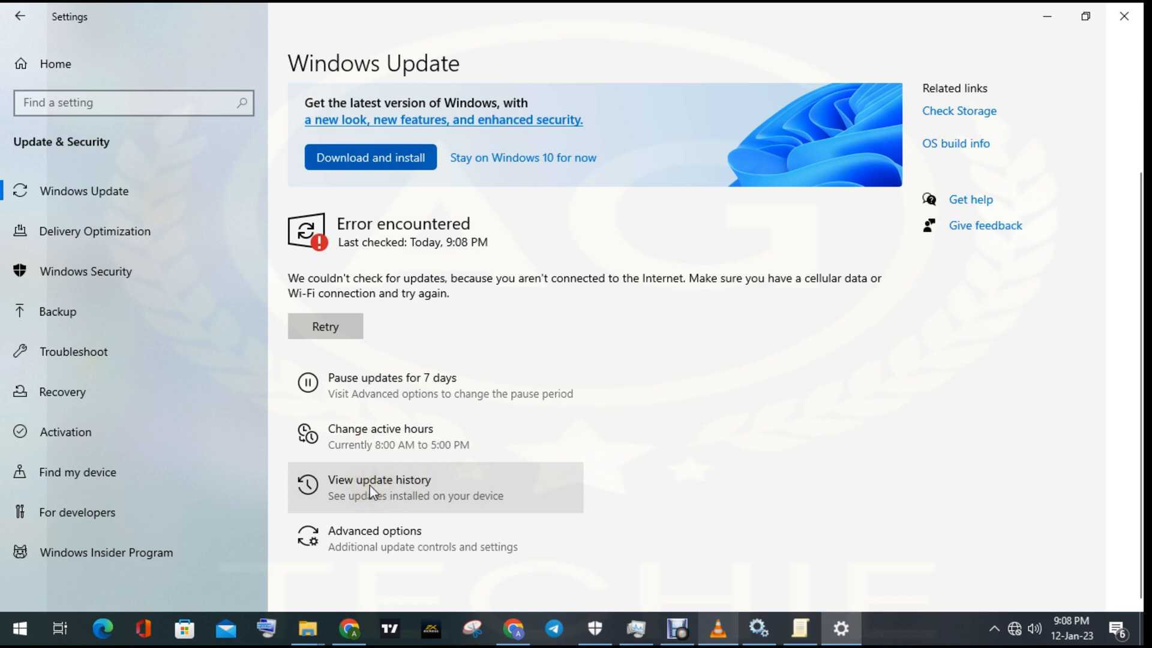
- Open the Windows update history and expand its Driver Updates and Definition Updates lists
{"action": "left_click", "coordinate": [370, 484]}
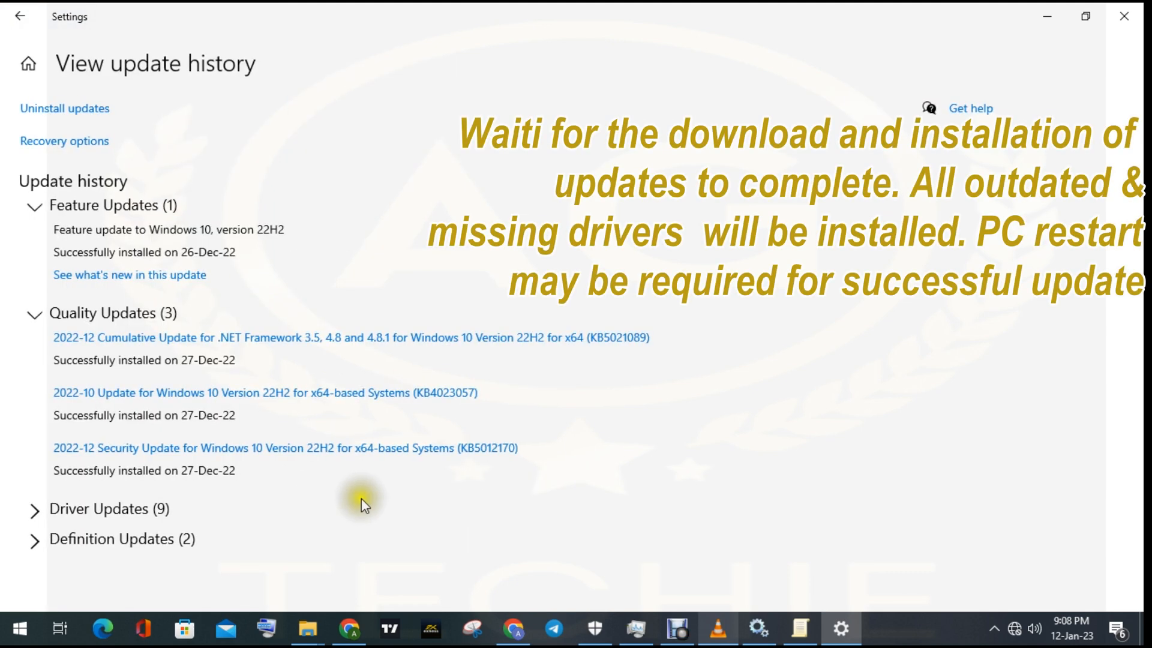
{"action": "left_click", "coordinate": [137, 508]}
{"action": "scroll", "coordinate": [137, 509], "scroll_direction": "down", "scroll_amount": 4}
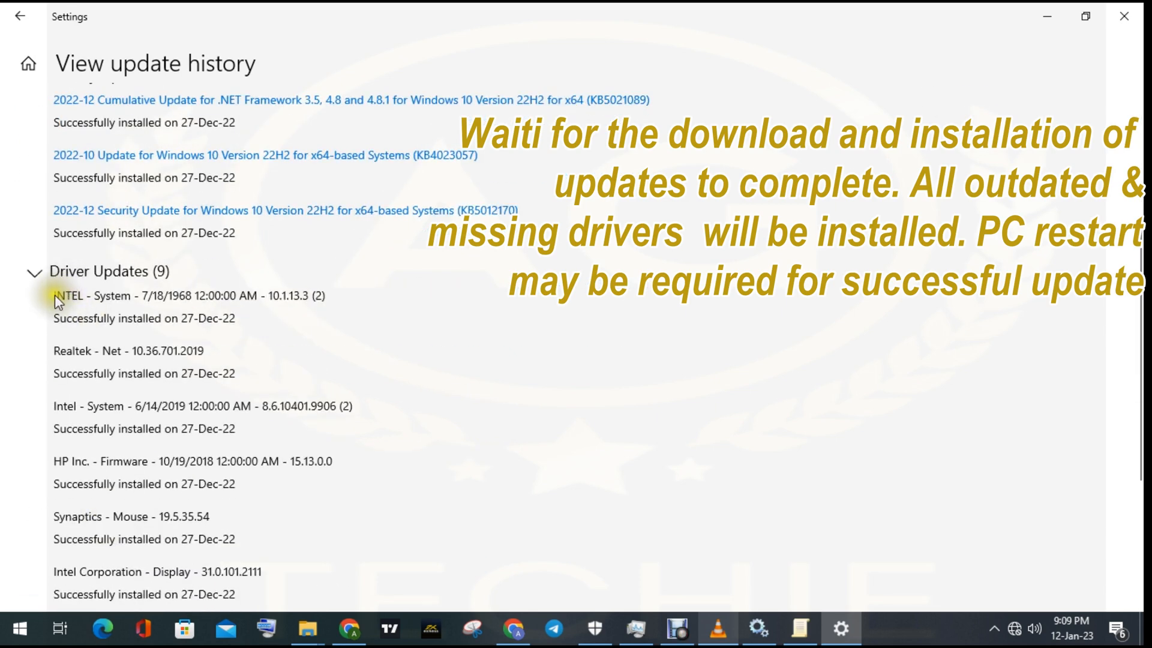
{"action": "scroll", "coordinate": [55, 294], "scroll_direction": "down", "scroll_amount": 4}
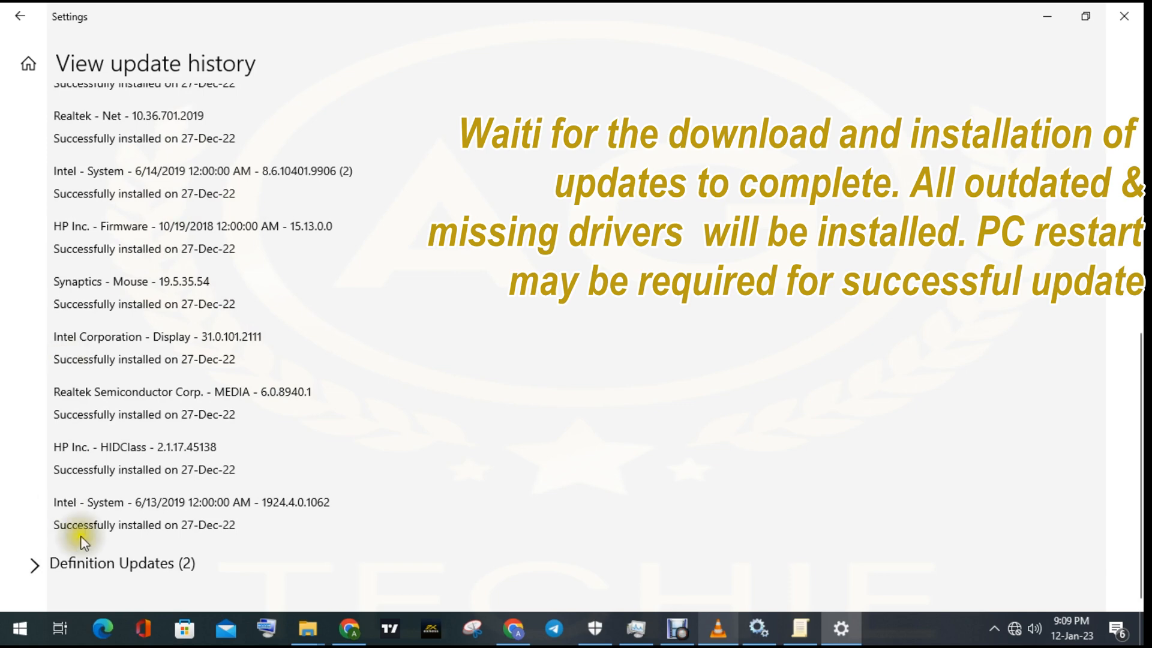
{"action": "left_click", "coordinate": [113, 563]}
{"action": "scroll", "coordinate": [118, 397], "scroll_direction": "up", "scroll_amount": 2}
{"action": "scroll", "coordinate": [118, 397], "scroll_direction": "up", "scroll_amount": 3}
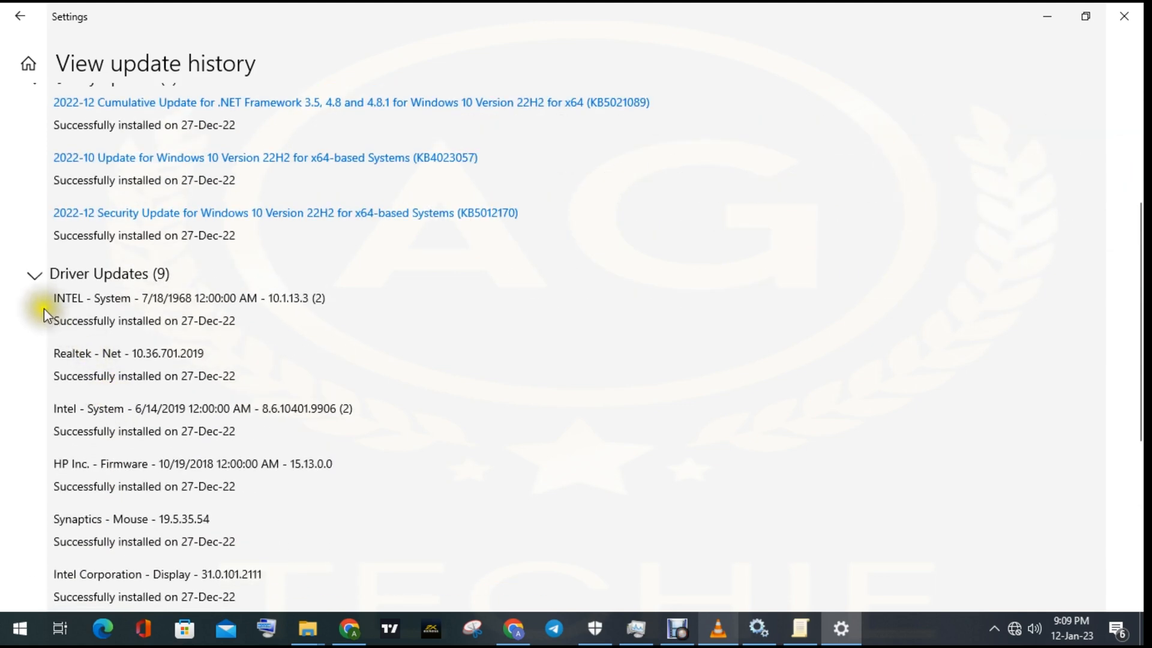
- Examine the installed driver updates one by one, highlighting the entries from the first INTEL System driver to the last Intel System driver
{"action": "left_click", "coordinate": [55, 301]}
{"action": "left_click", "coordinate": [72, 319]}
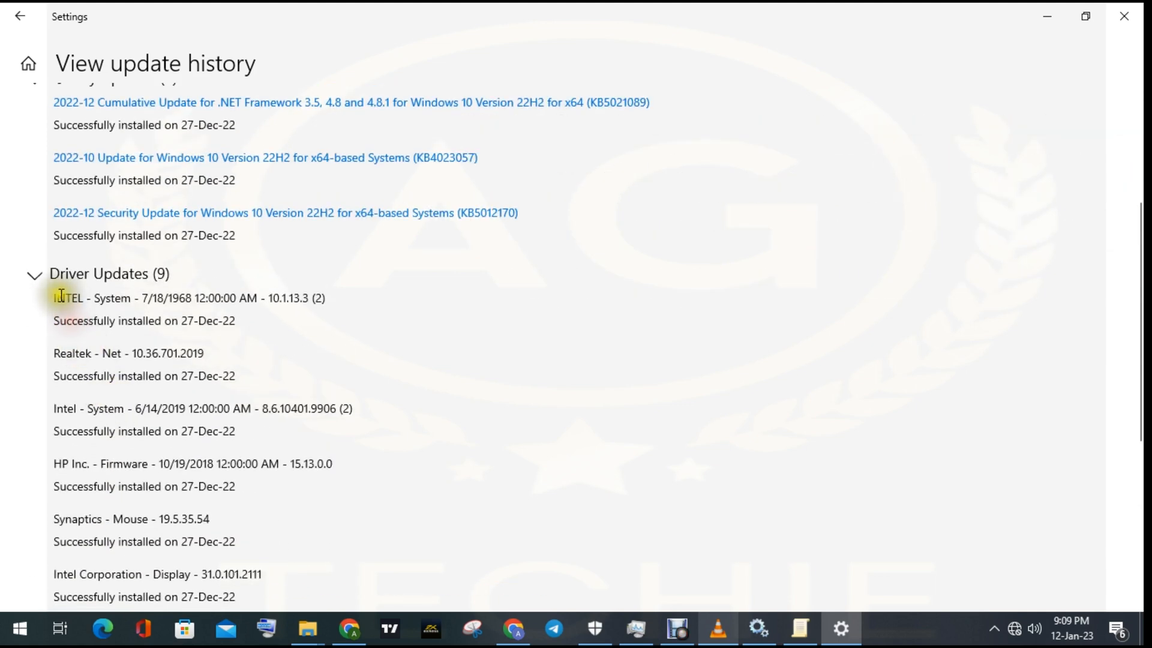
{"action": "left_click", "coordinate": [61, 294]}
{"action": "left_click_drag", "start_coordinate": [61, 295], "coordinate": [160, 332]}
{"action": "left_click", "coordinate": [70, 358]}
{"action": "left_click_drag", "start_coordinate": [54, 354], "coordinate": [171, 355]}
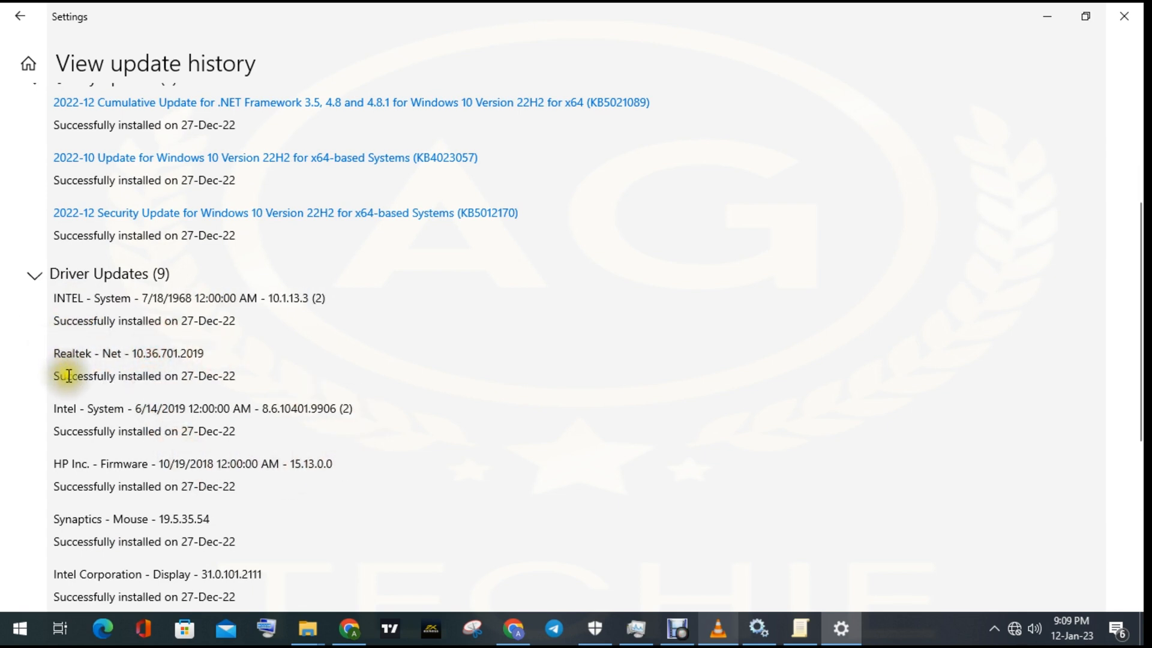
{"action": "left_click_drag", "start_coordinate": [60, 410], "coordinate": [340, 413]}
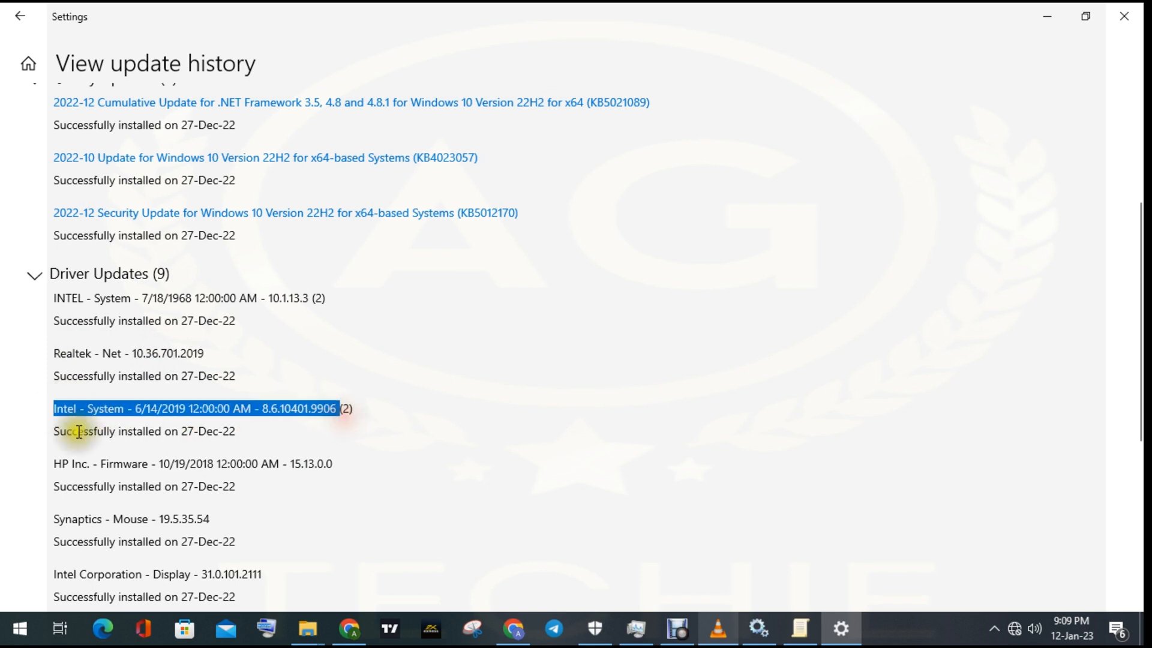
{"action": "left_click_drag", "start_coordinate": [54, 463], "coordinate": [295, 463]}
{"action": "scroll", "coordinate": [187, 407], "scroll_direction": "down", "scroll_amount": 2}
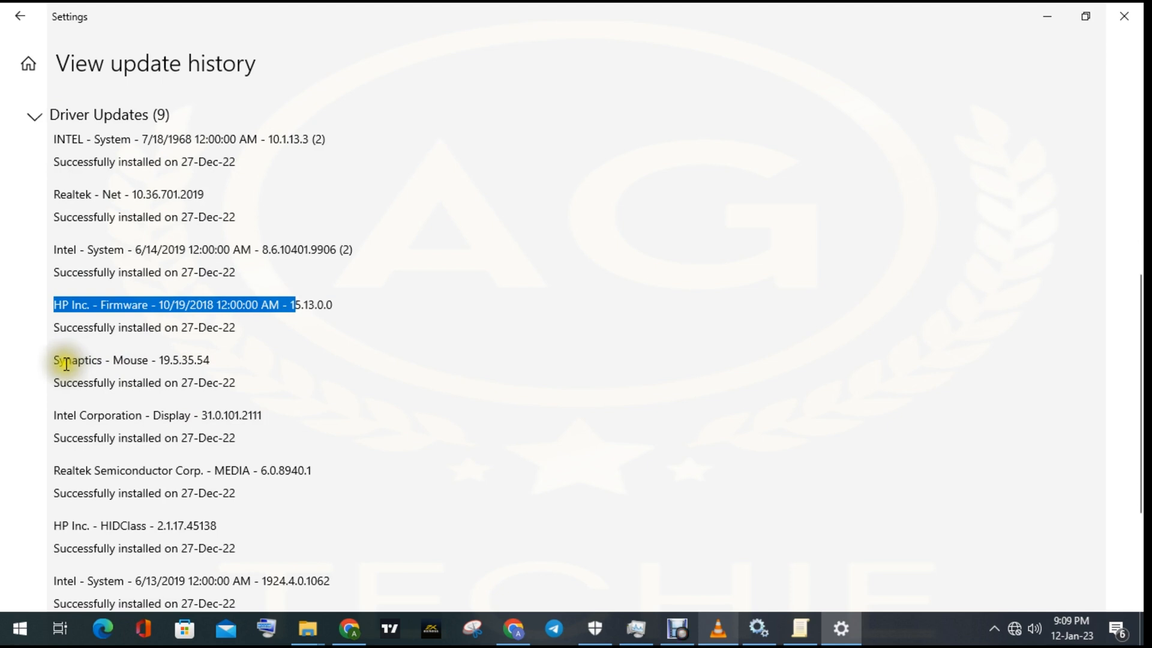
{"action": "left_click_drag", "start_coordinate": [59, 361], "coordinate": [174, 364]}
{"action": "left_click_drag", "start_coordinate": [53, 415], "coordinate": [240, 418]}
{"action": "left_click_drag", "start_coordinate": [55, 471], "coordinate": [275, 474]}
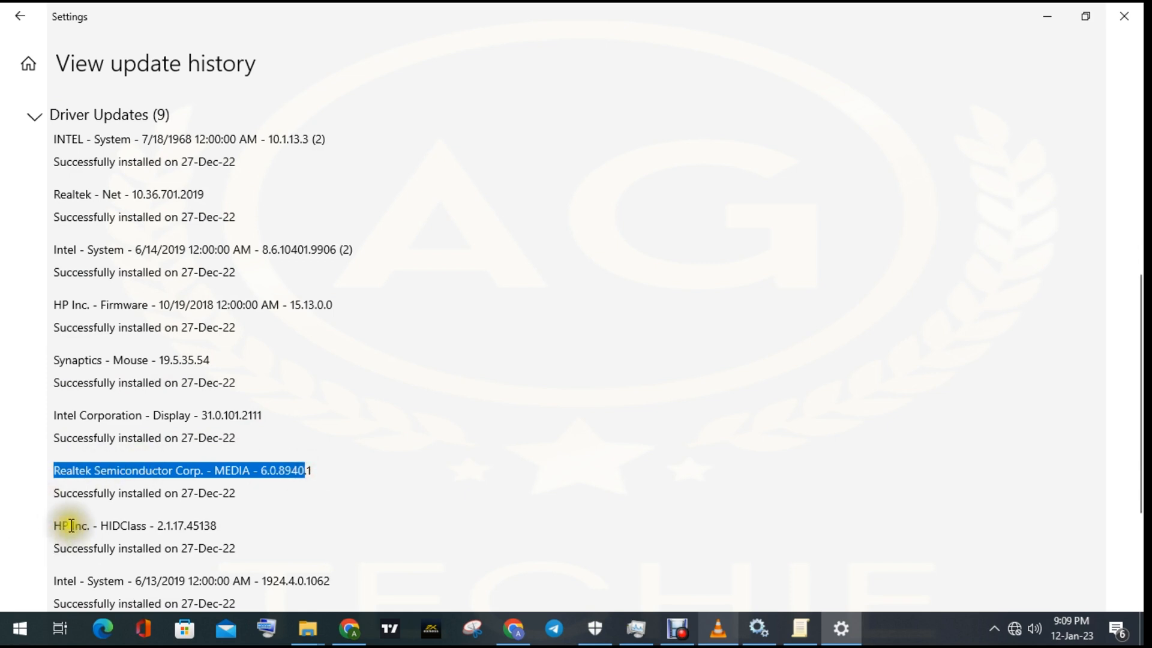
{"action": "left_click_drag", "start_coordinate": [56, 526], "coordinate": [172, 528]}
{"action": "scroll", "coordinate": [179, 500], "scroll_direction": "down", "scroll_amount": 3}
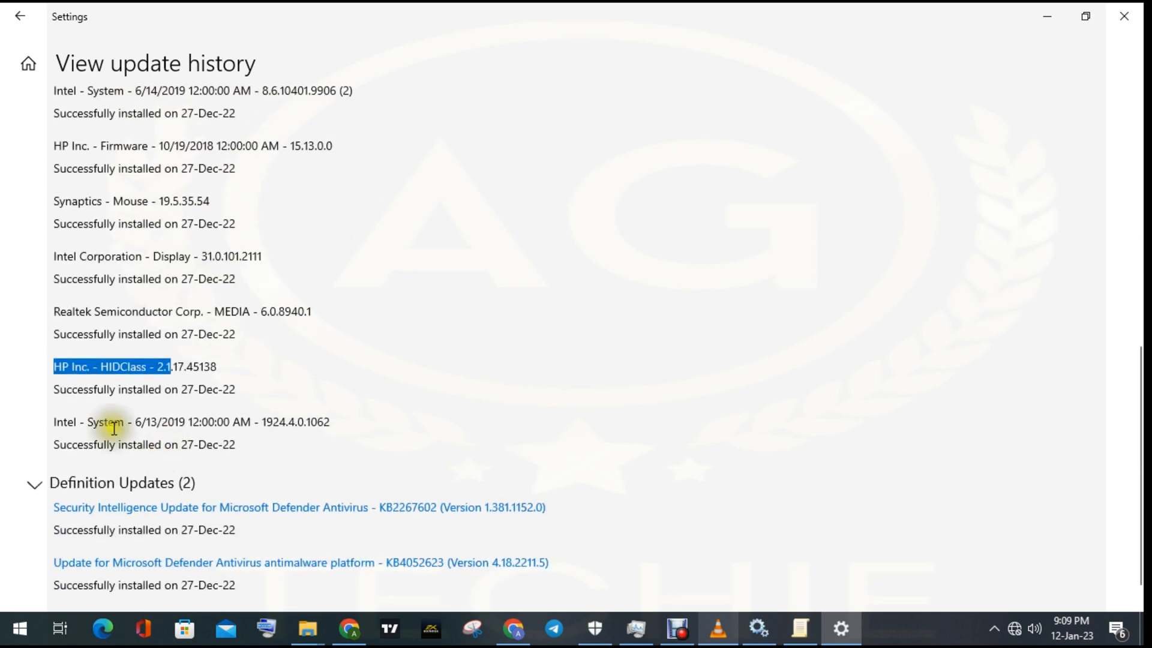
{"action": "left_click_drag", "start_coordinate": [54, 421], "coordinate": [282, 423]}
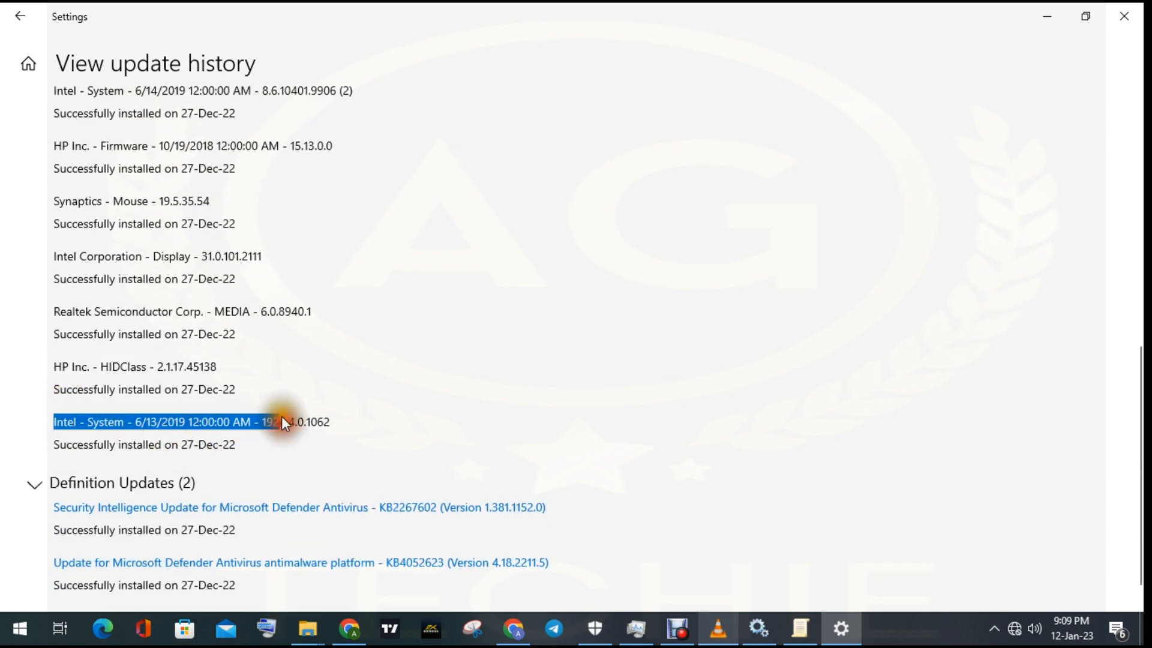
- Clear the text highlight in the update history and close the Settings window
{"action": "left_click", "coordinate": [385, 415]}
{"action": "scroll", "coordinate": [377, 411], "scroll_direction": "up", "scroll_amount": 5}
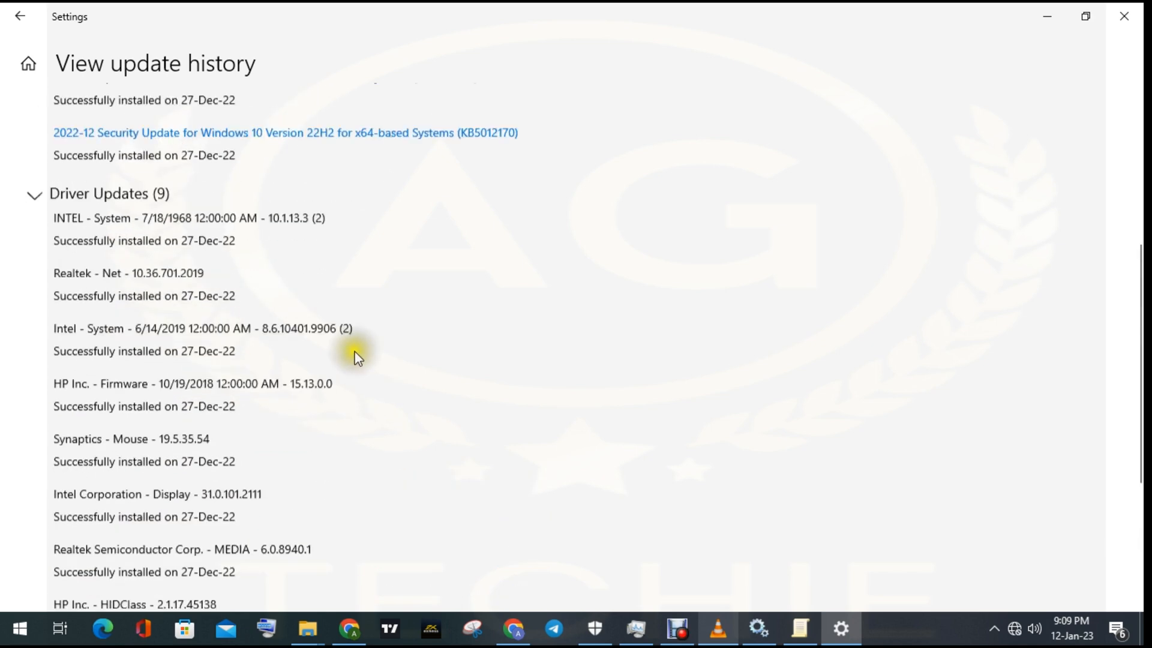
{"action": "scroll", "coordinate": [358, 358], "scroll_direction": "up", "scroll_amount": 3}
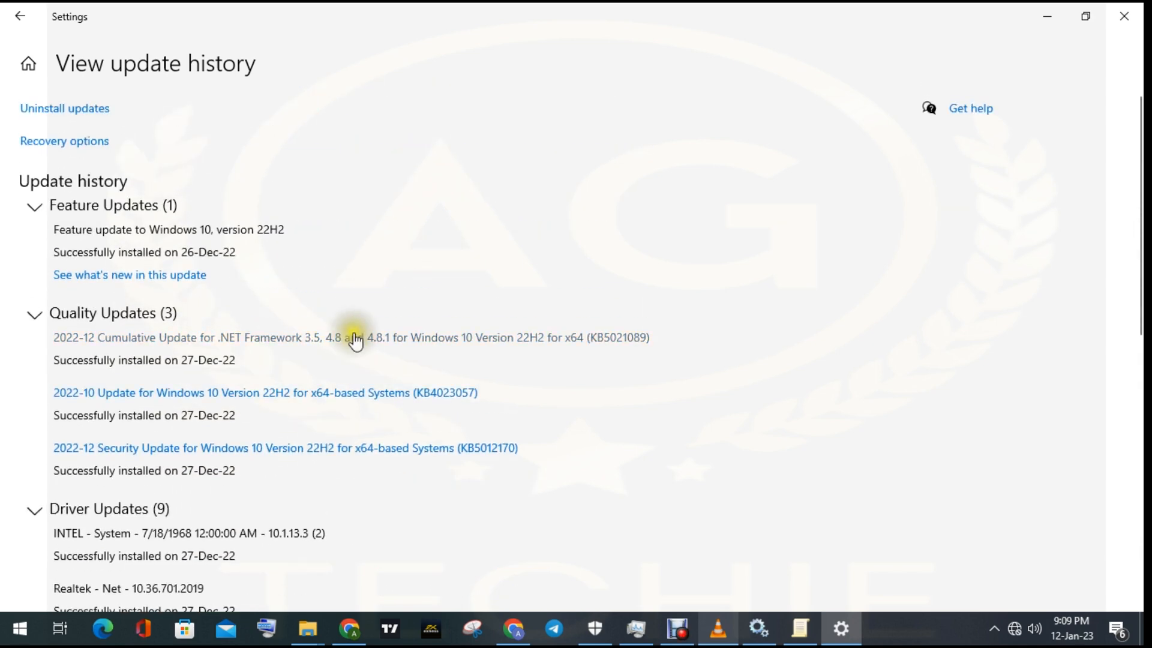
{"action": "left_click", "coordinate": [1125, 11]}
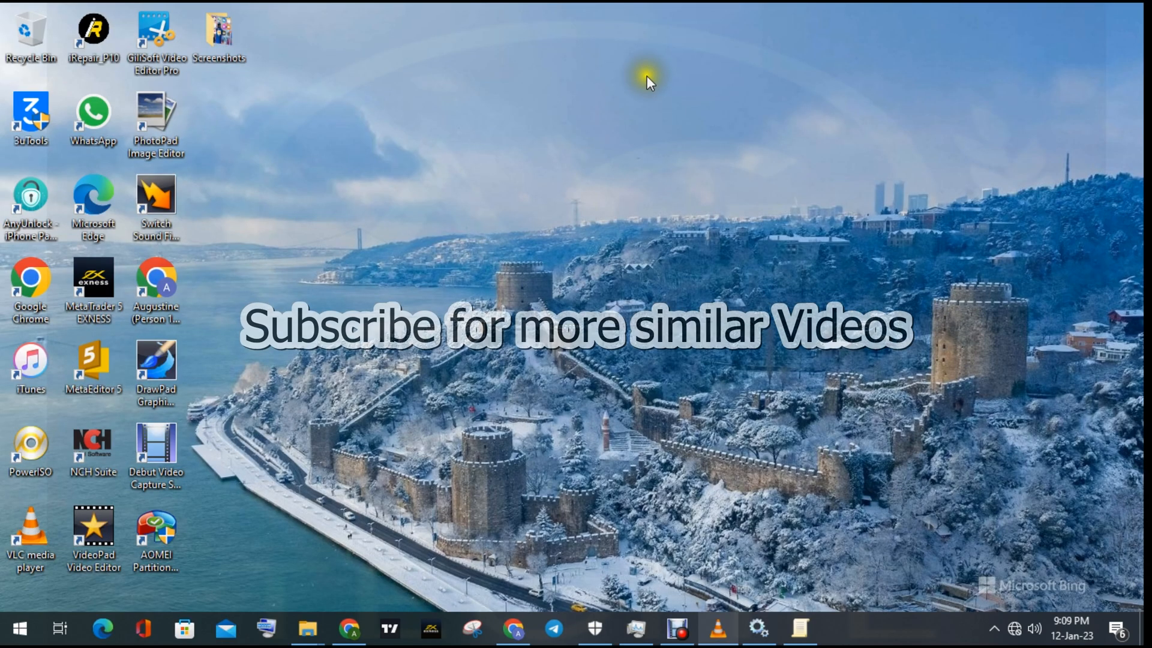